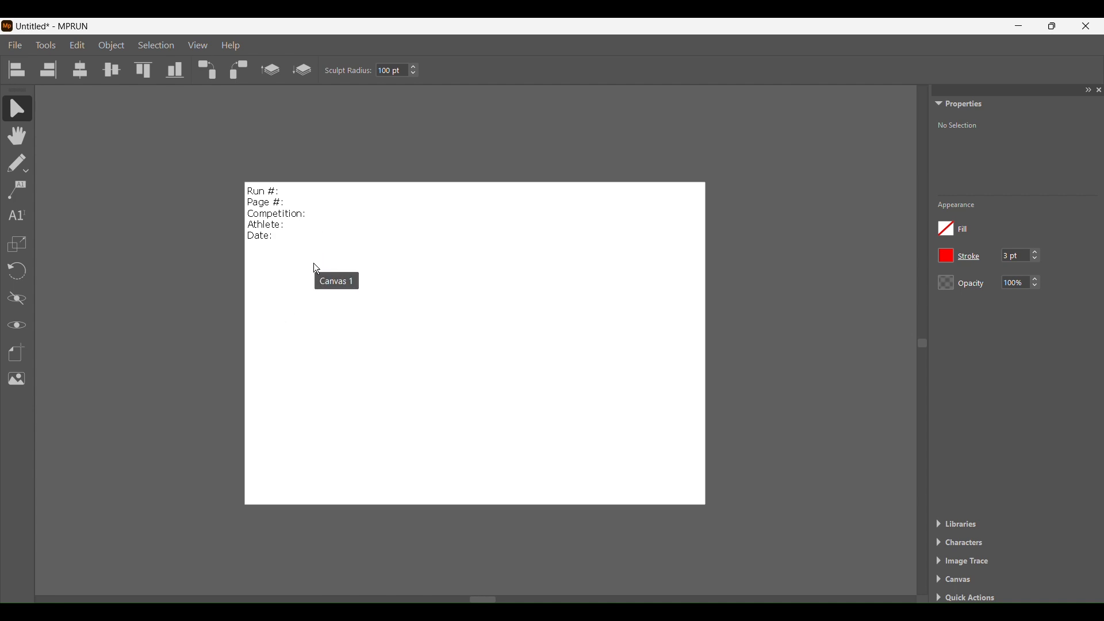
left_click_drag(322, 264, 207, 329)
left_click_drag(173, 282, 338, 393)
left_click_drag(223, 355, 388, 457)
left_click_drag(269, 367, 447, 432)
left_click_drag(413, 322, 463, 363)
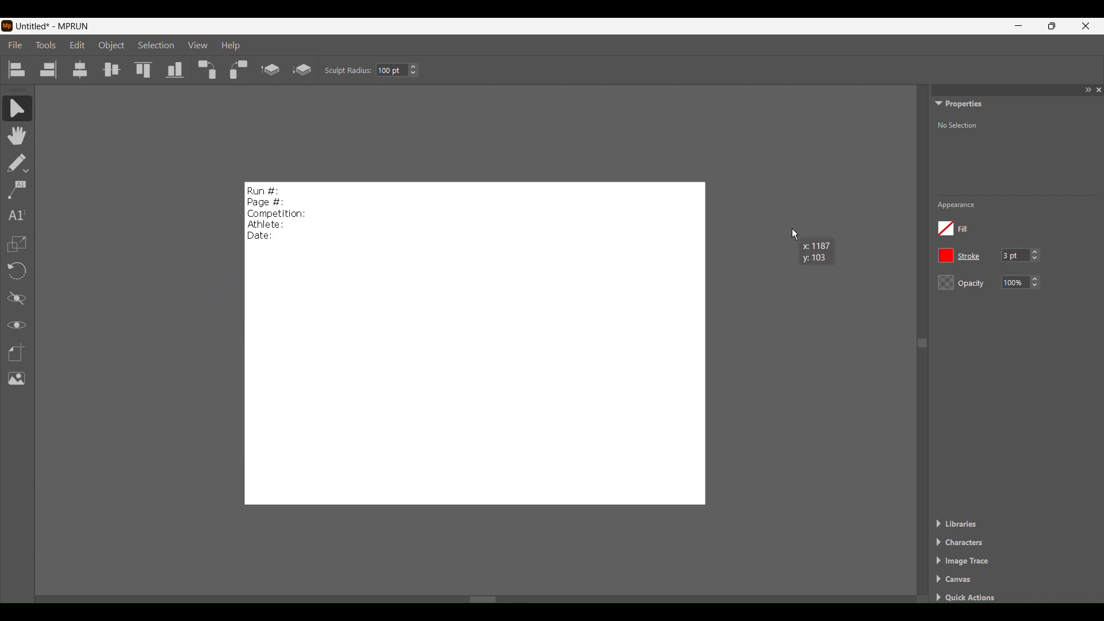
left_click_drag(545, 250, 380, 311)
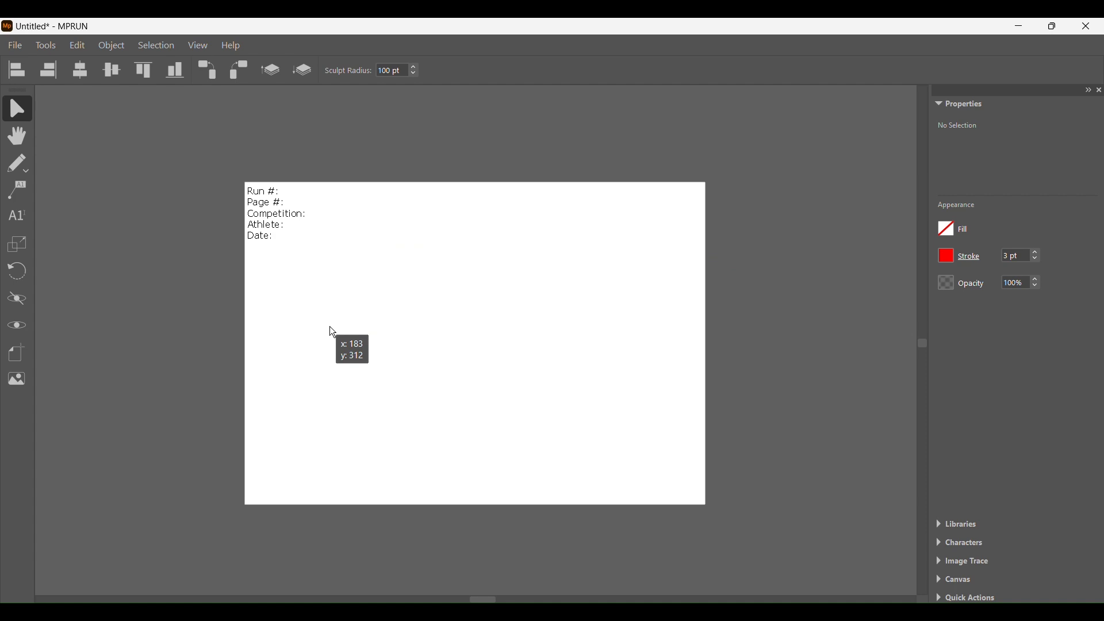
Activate the canvas tool to edit the document's canvases.
left_click(19, 359)
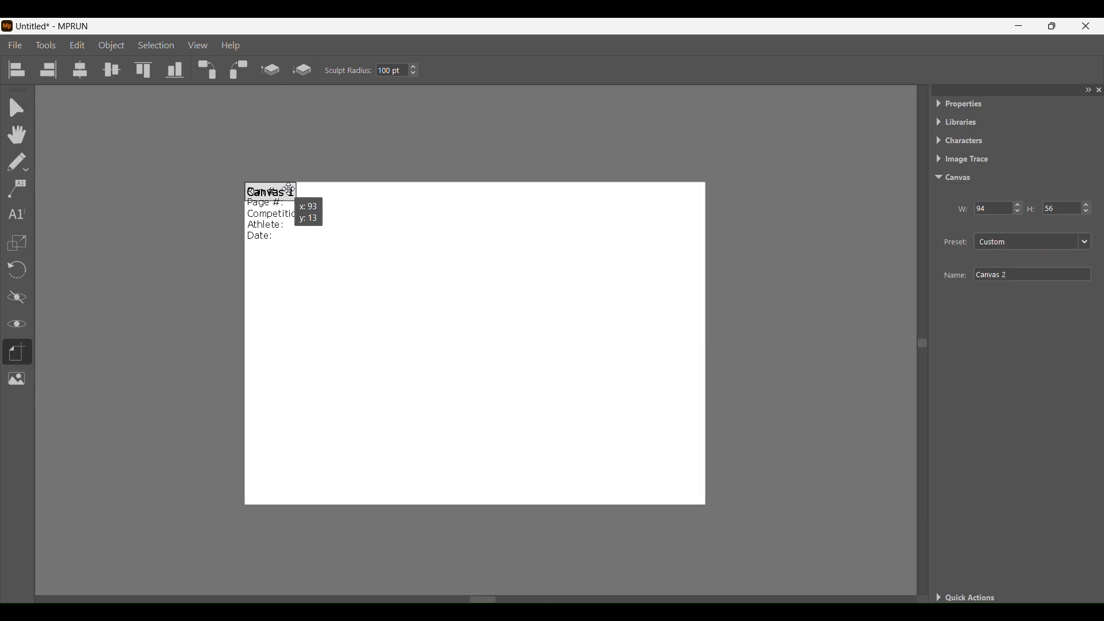
scroll(291, 190, "up", 5)
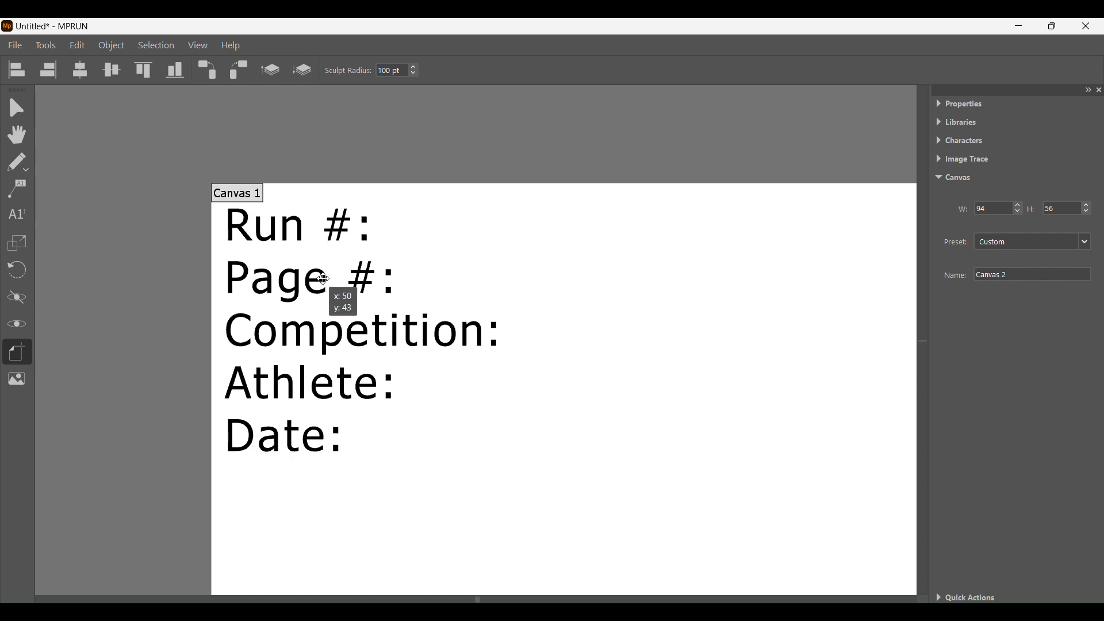
scroll(276, 276, "down", 6)
scroll(352, 368, "up", 2)
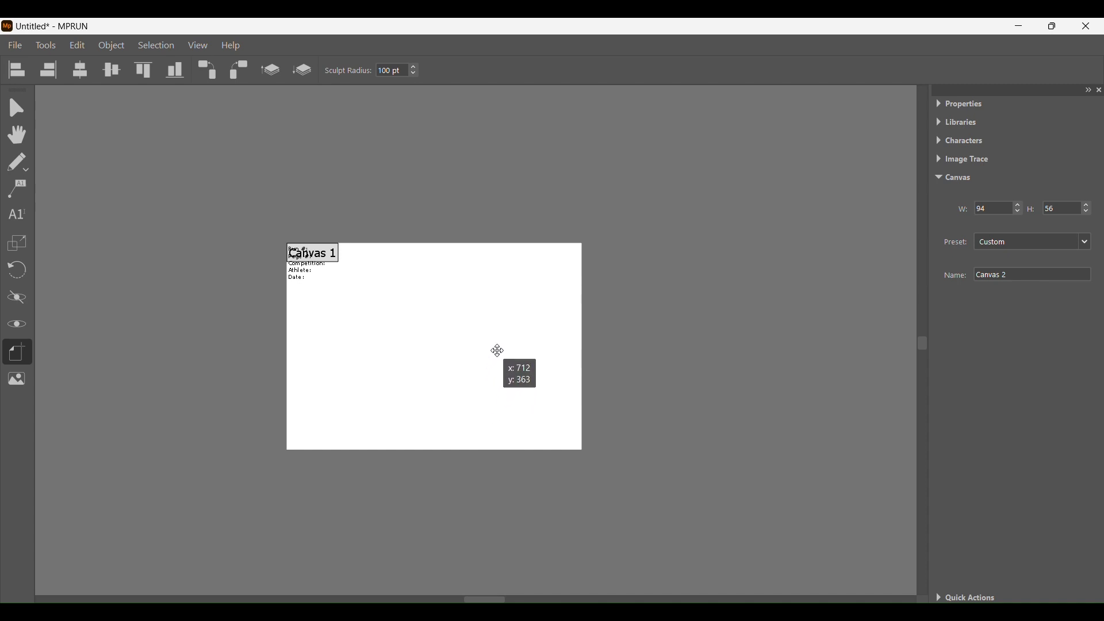
Move Canvas 1 off the text block and resize it with the Web (1920 x 1080) preset and a width of 1921.
left_click_drag(520, 335, 493, 313)
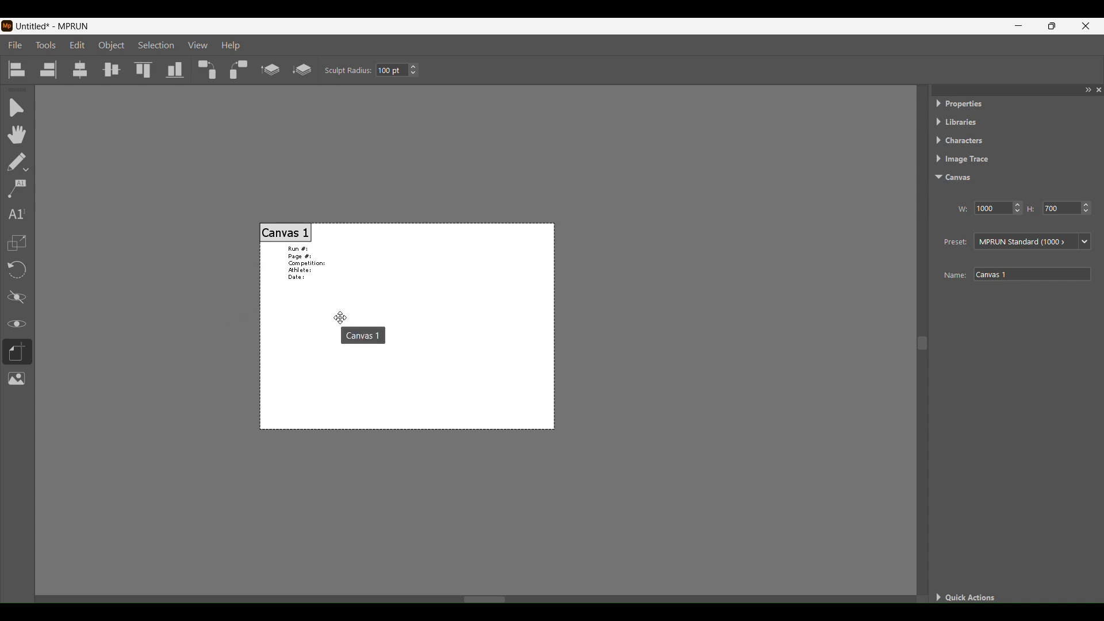
mouse_move(355, 316)
left_mouse_down()
mouse_move(294, 300)
mouse_move(363, 313)
left_mouse_up()
left_click(1045, 275)
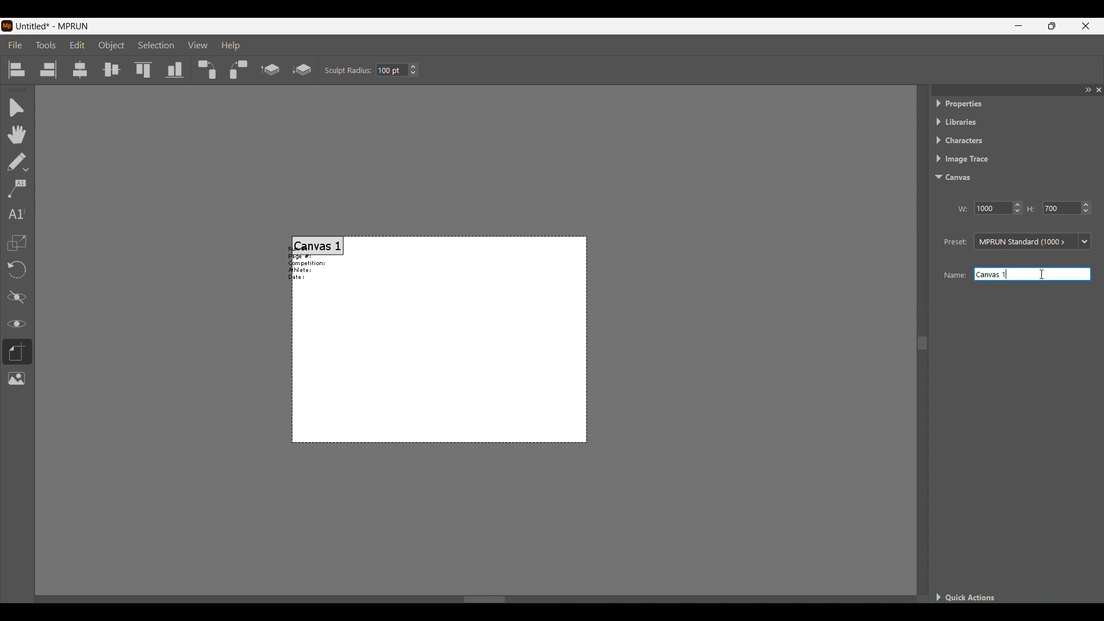
left_click(1030, 249)
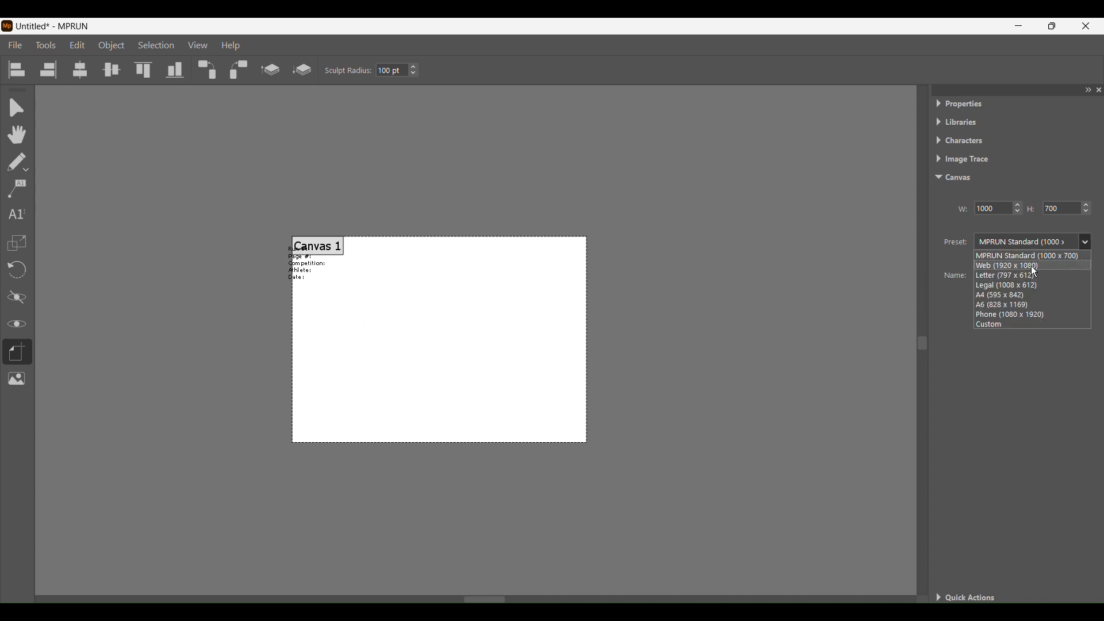
left_click(1030, 264)
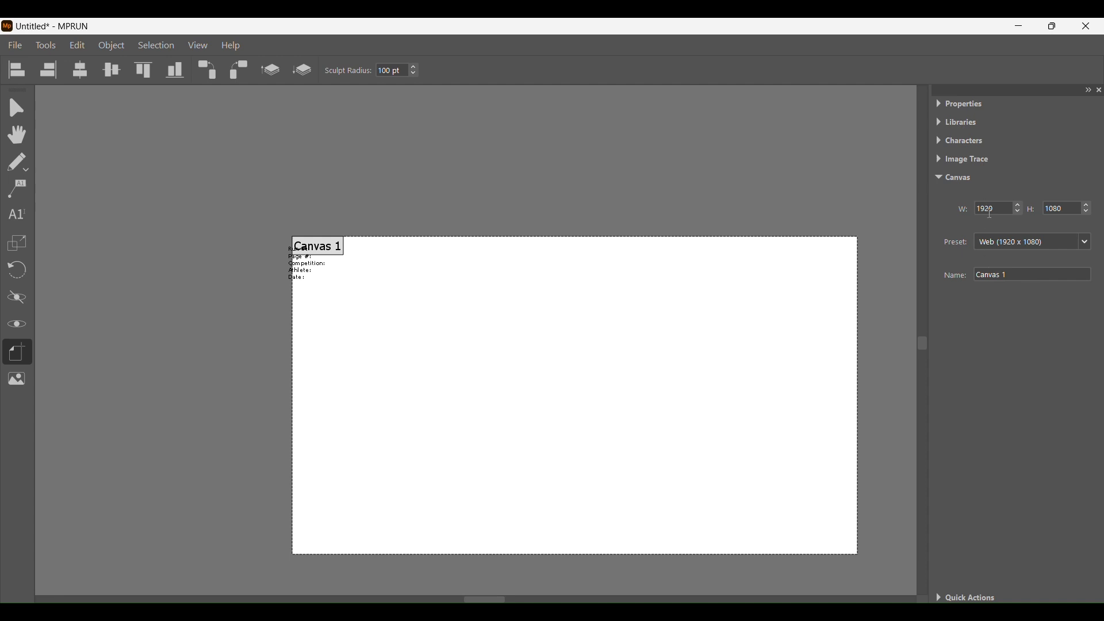
scroll(990, 214, "up", 1)
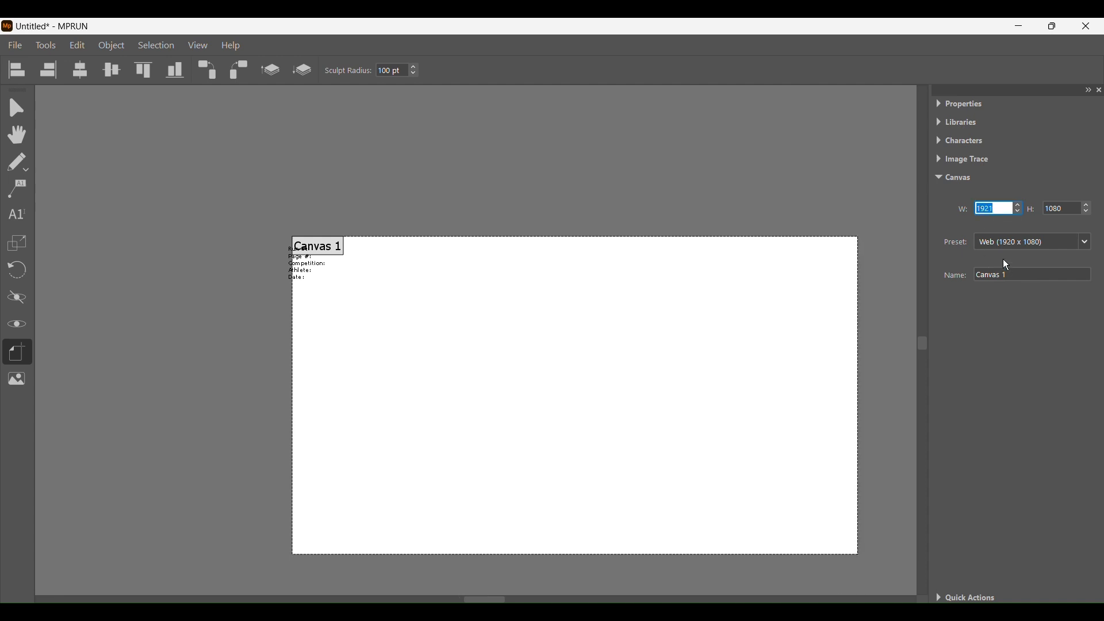
left_click(883, 314)
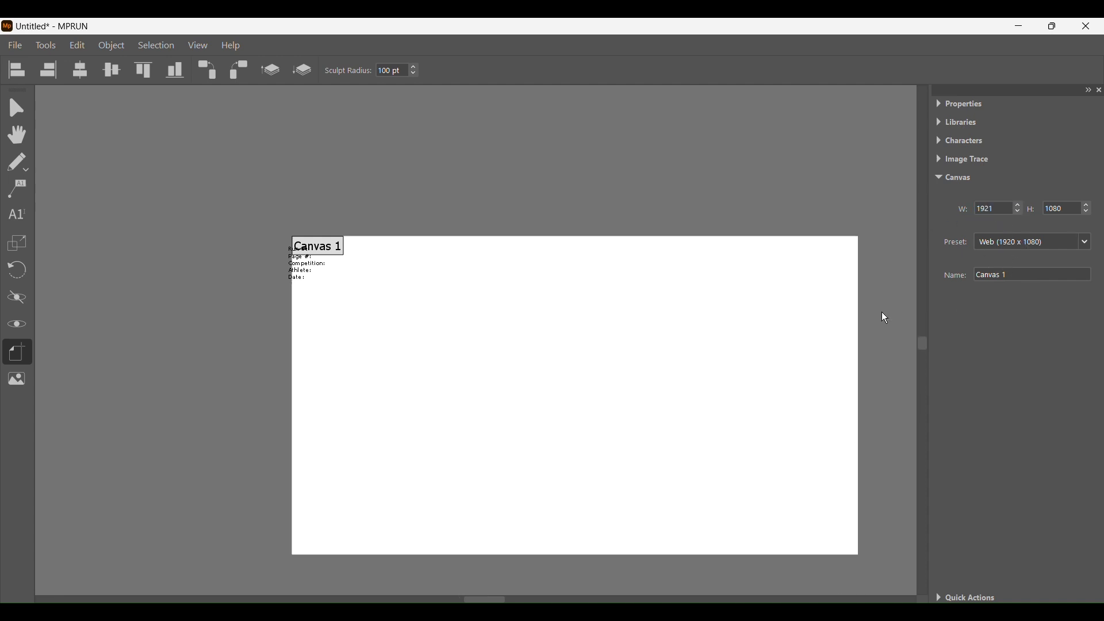
Undo the size and position changes made to Canvas 1.
key("ctrl+z")
key("ctrl+z")
key("ctrl+z")
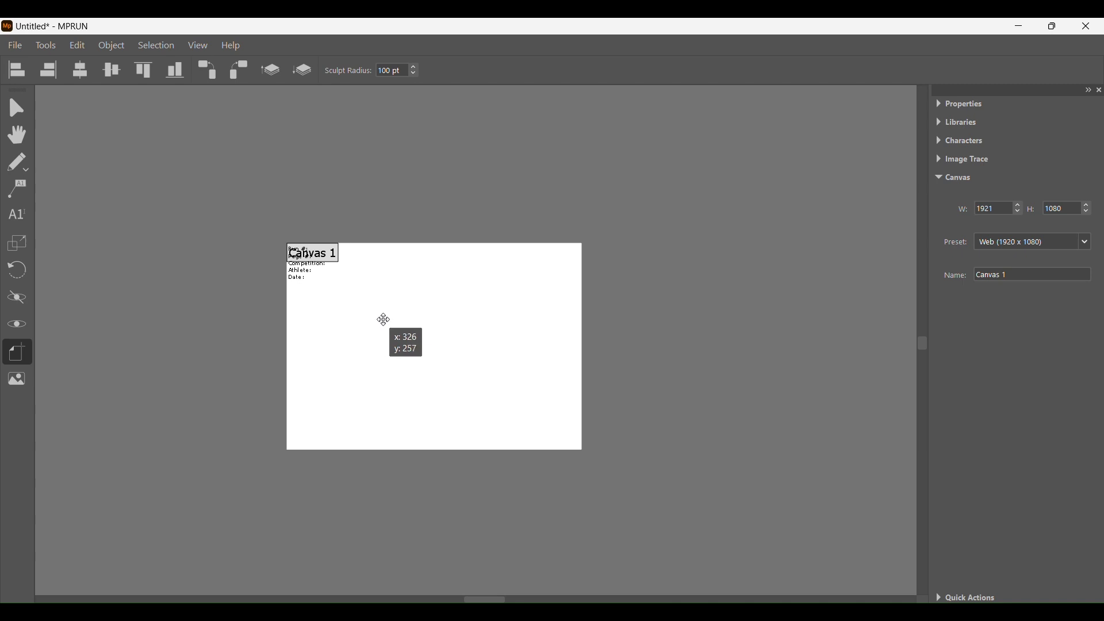
Draw three canvases around Canvas 1, about 820 x 632, 728 x 380 and 998 x 998, moving the largest above Canvas 1.
left_click_drag(607, 248, 850, 435)
left_click_drag(534, 469, 750, 580)
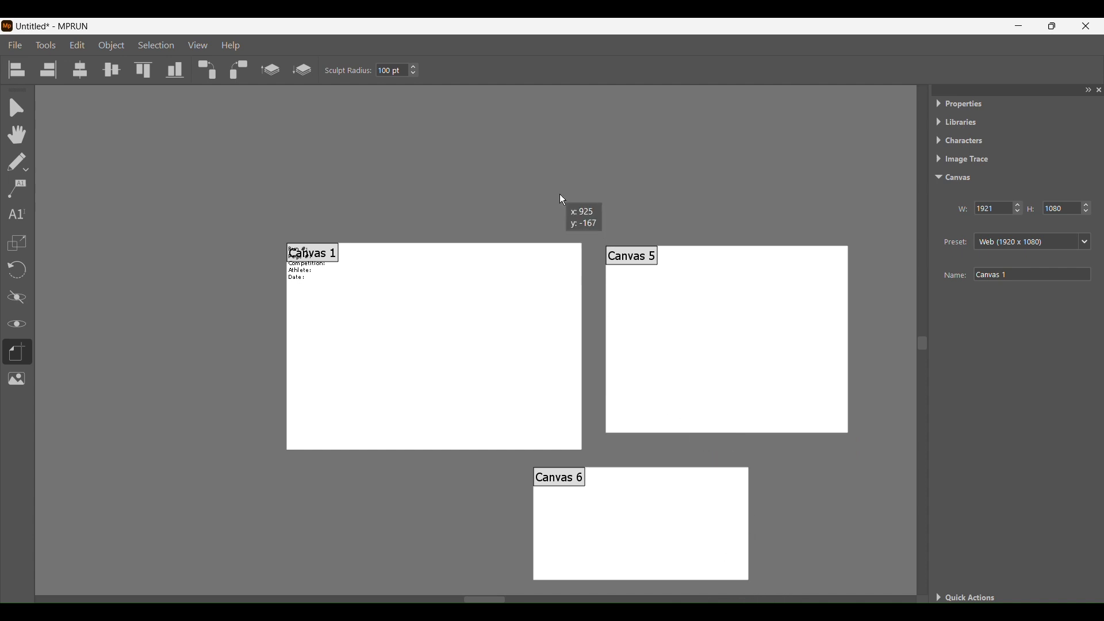
left_click_drag(511, 107, 803, 432)
left_click_drag(737, 355, 616, 163)
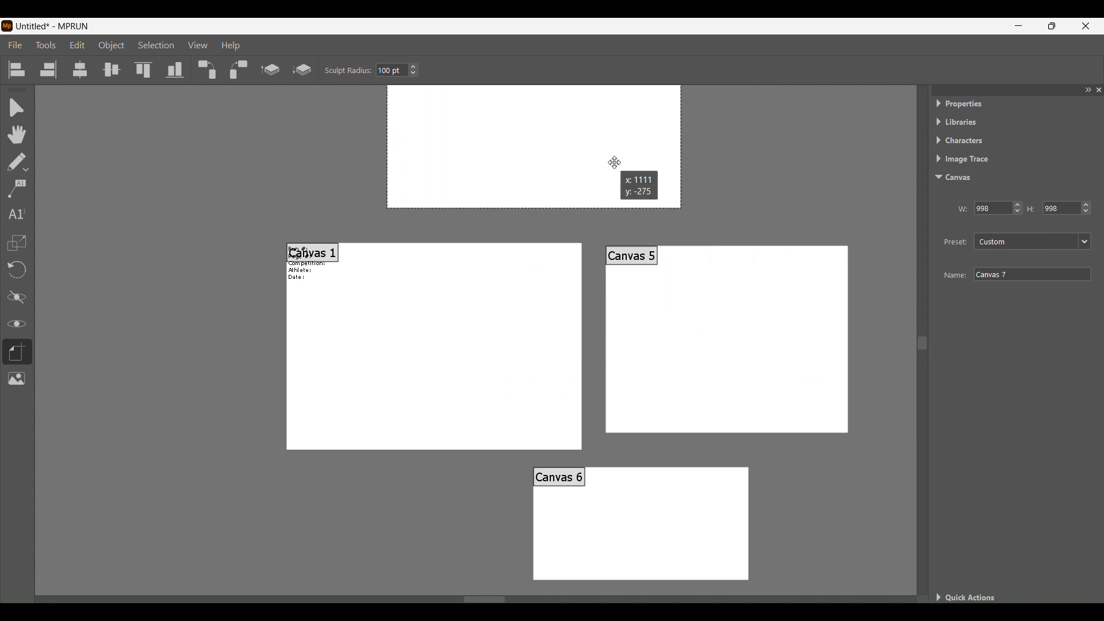
Select Canvas 5 and Canvas 6 in turn to view their size and name settings.
scroll(646, 301, "down", 3)
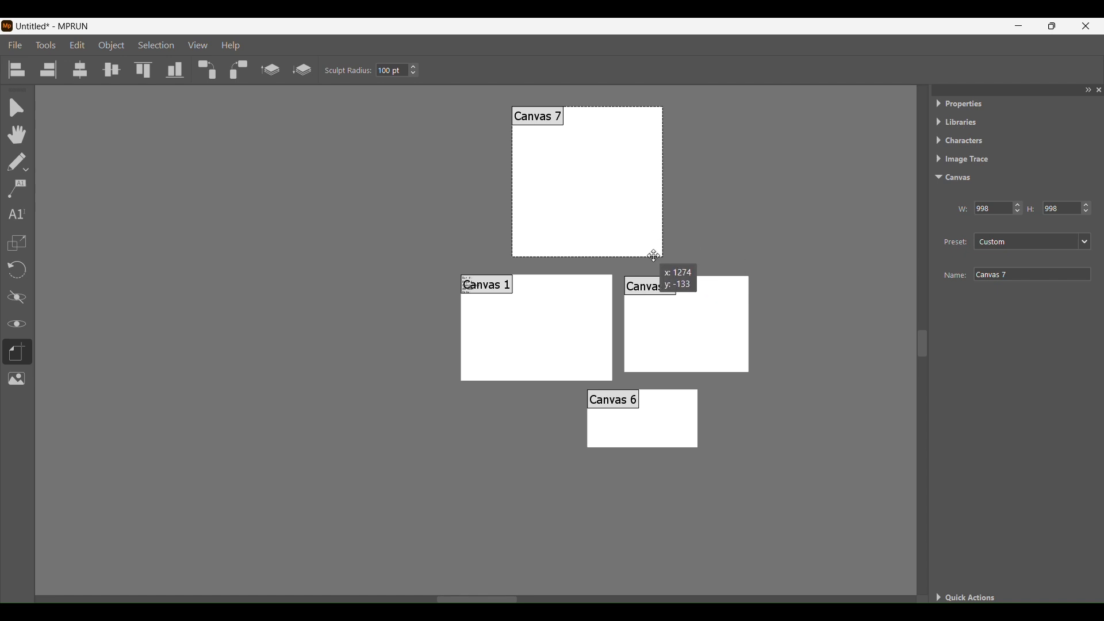
left_click(672, 305)
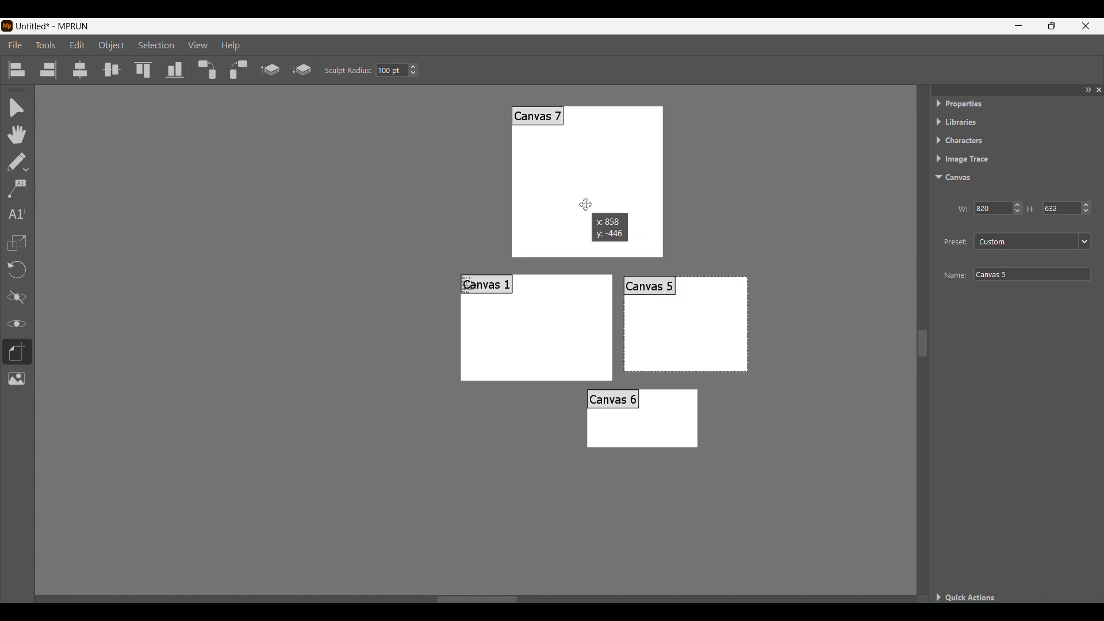
left_click(666, 423)
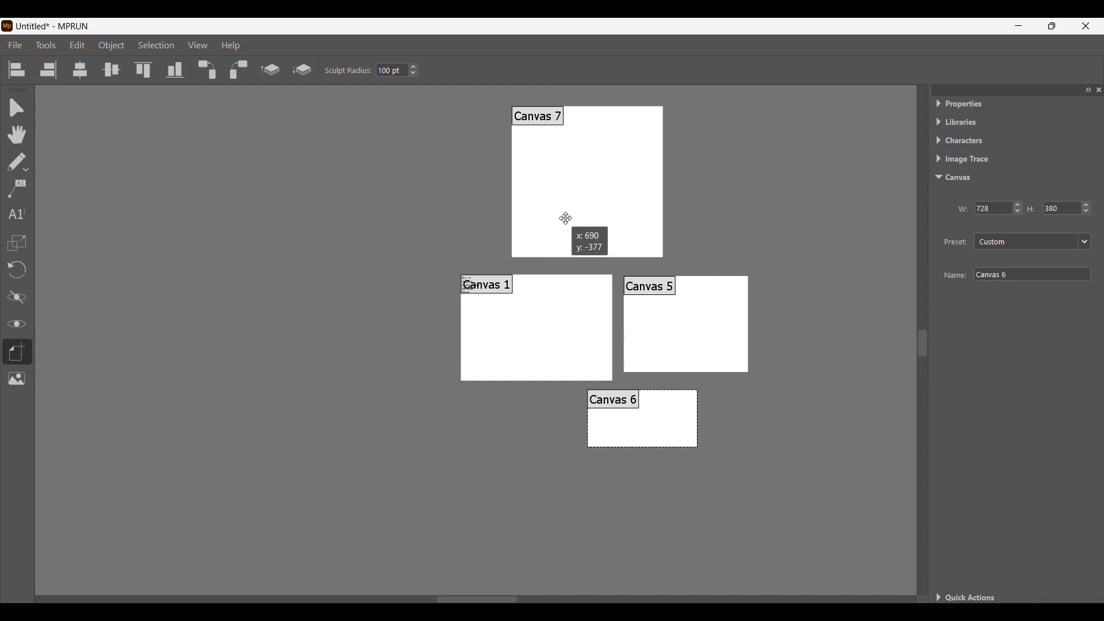
left_click(731, 333)
Draw a new canvas beside Canvas 1, apply the MPRUN Standard (1000 x 700) preset, and align it next to Canvas 1.
left_click_drag(662, 276, 778, 374)
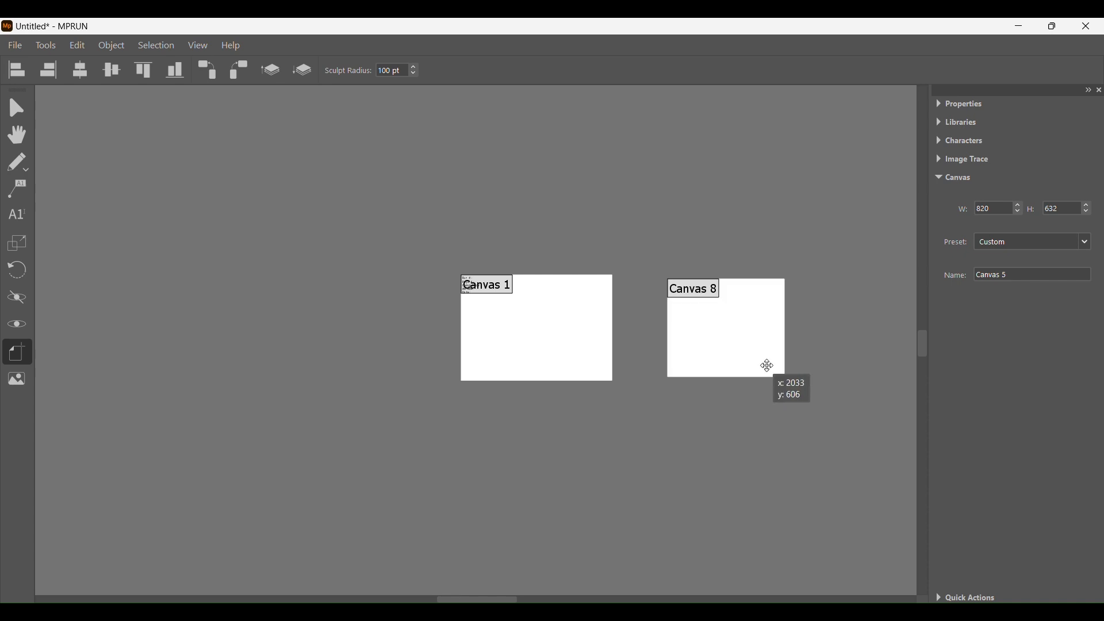
left_click(1035, 242)
left_click(1027, 256)
left_click_drag(801, 335, 730, 338)
Duplicate Canvas 8 and place the copy beside it in the row.
key("d")
scroll(395, 321, "down", 2)
right_click(722, 342)
left_click(680, 320)
Create another copy from the duplicated canvas and move it to the end of the row.
right_click(707, 331)
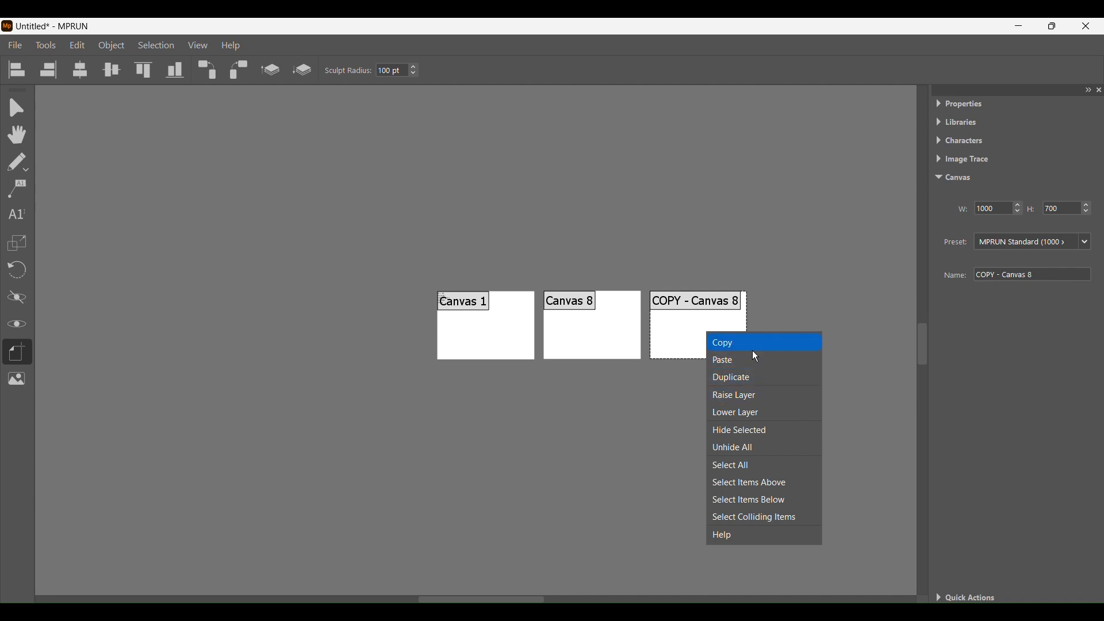
left_click(754, 344)
right_click(733, 344)
left_click(775, 371)
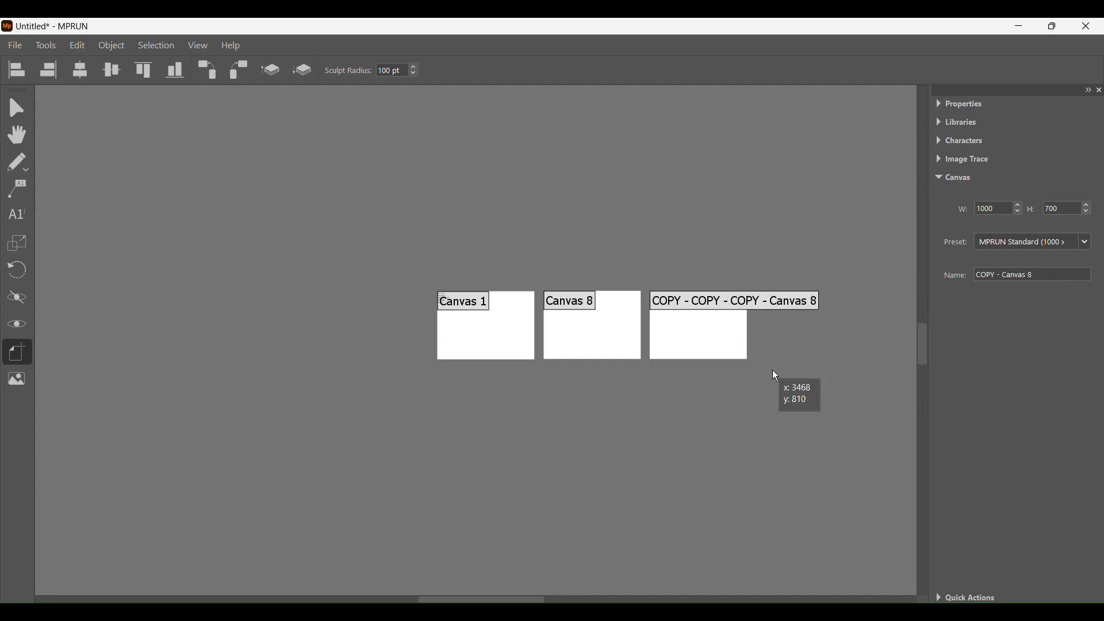
left_click_drag(708, 336, 815, 339)
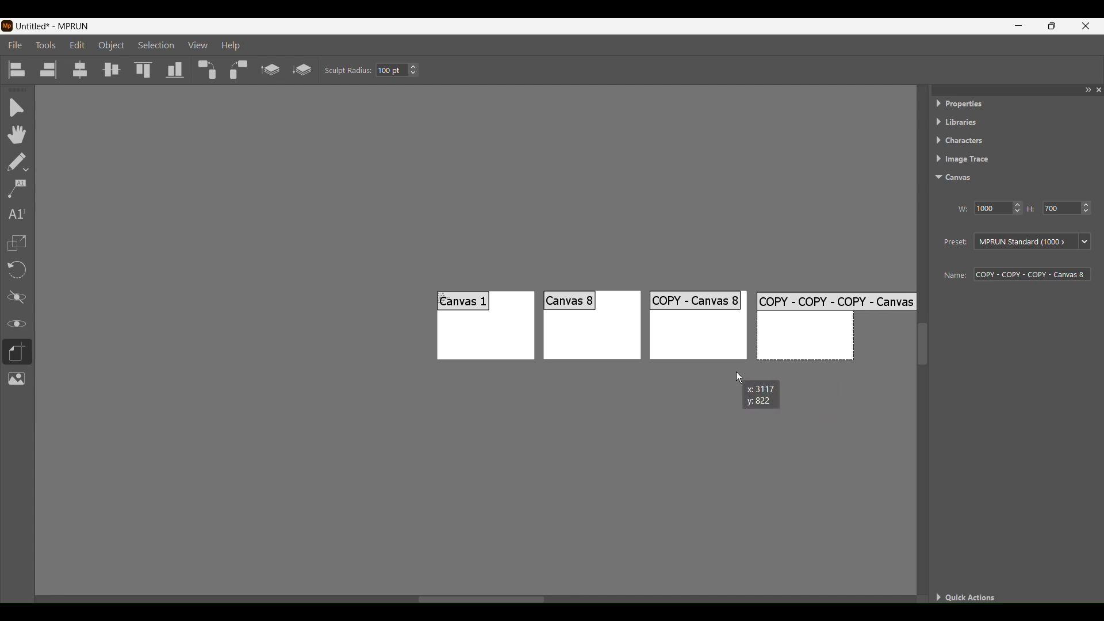
Duplicate the last canvas twice to extend the row to six canvases.
scroll(499, 369, "down", 3)
scroll(668, 354, "up", 3)
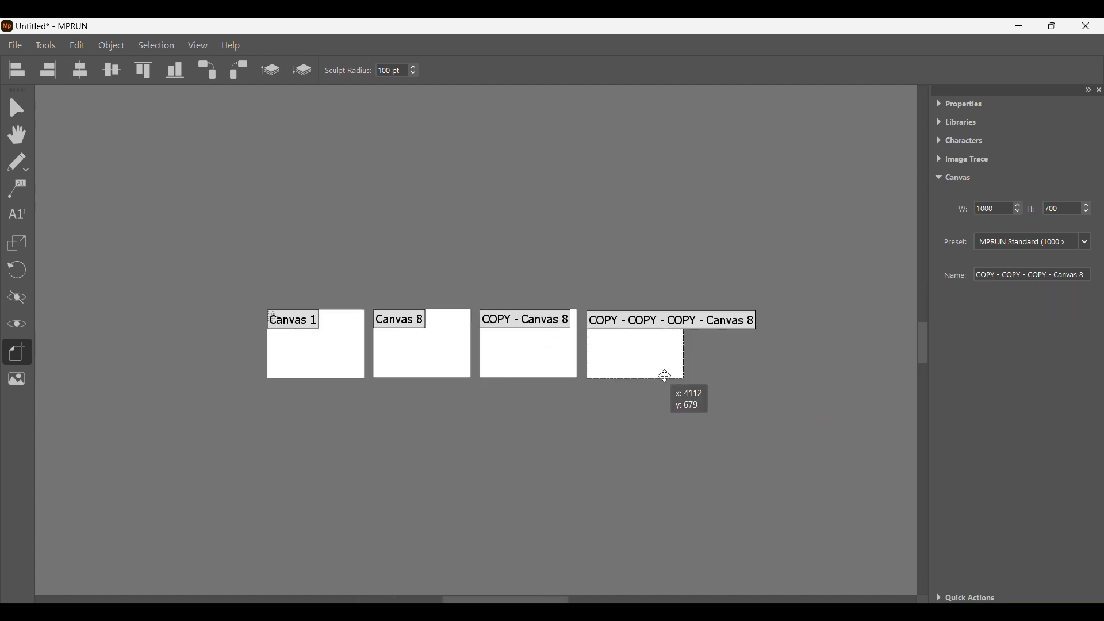
key("ctrl+d")
left_click(748, 367)
key("ctrl+d")
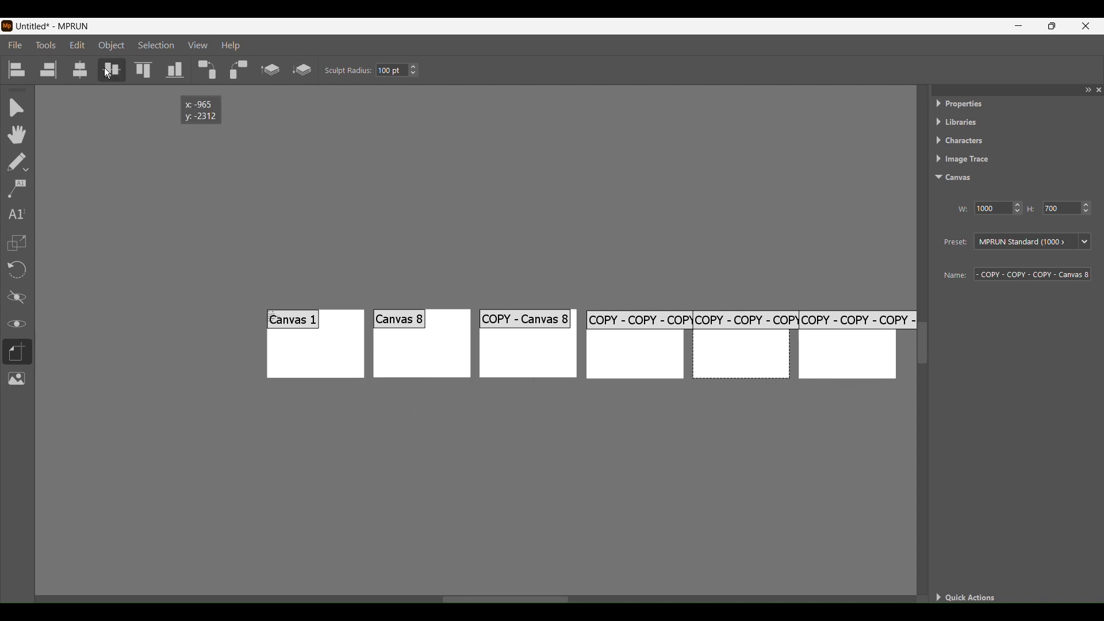
Arrange all six canvases in a grid using the recommended settings of Arrange Canvases.
left_click(35, 46)
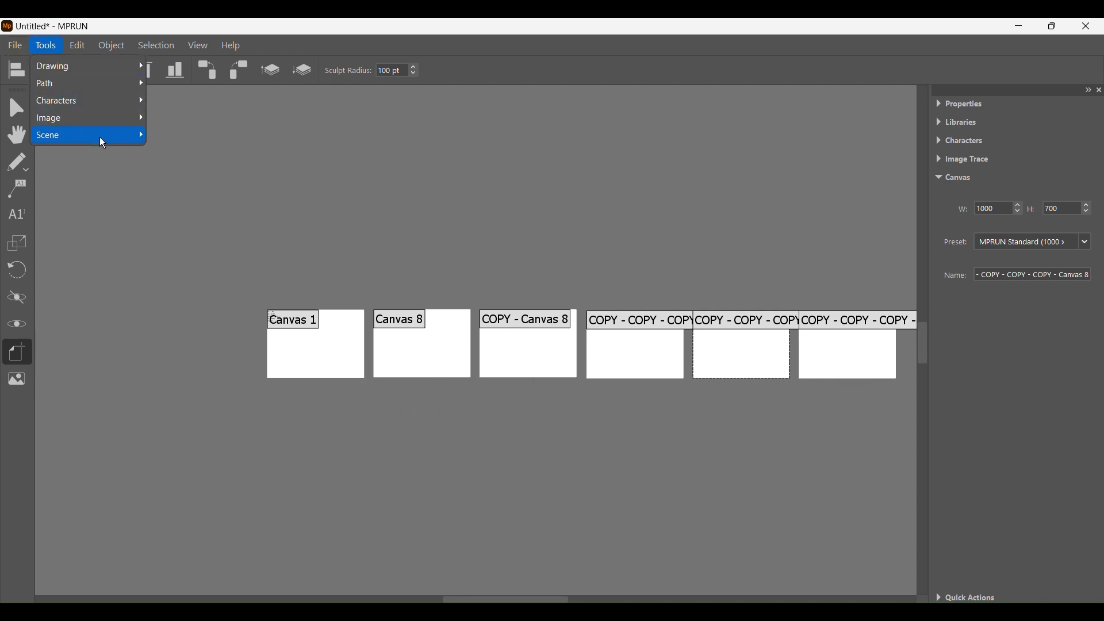
mouse_move(99, 137)
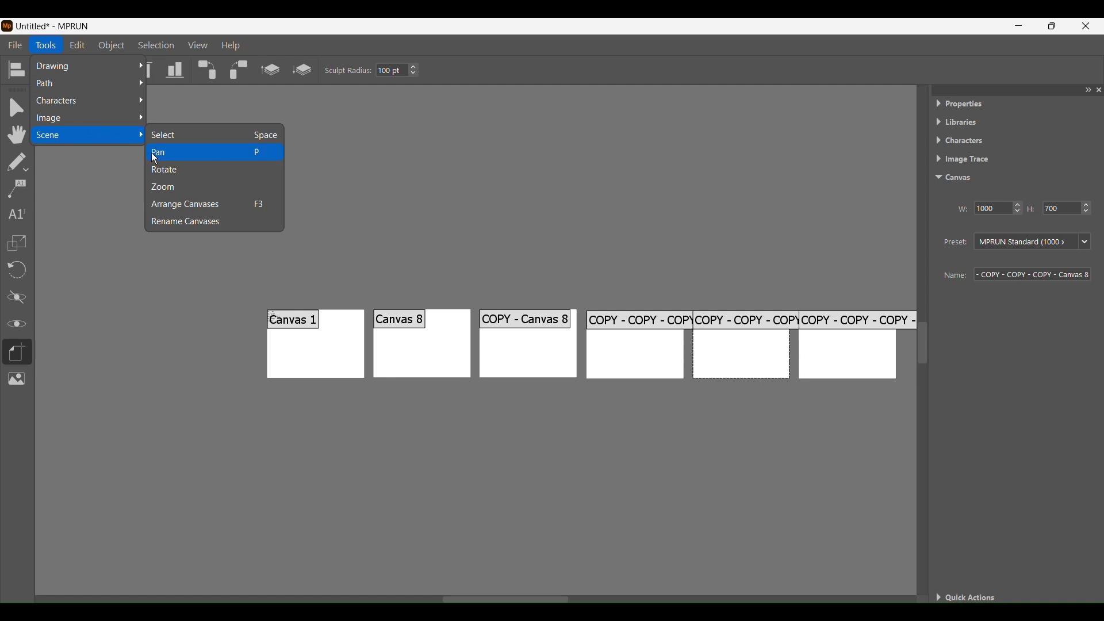
left_click(227, 206)
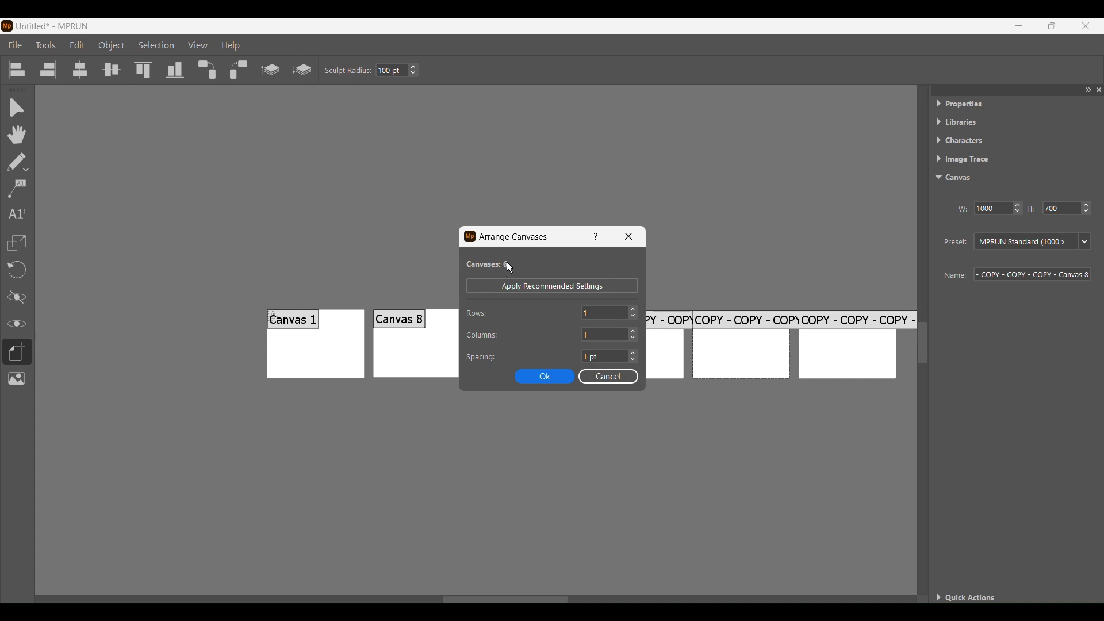
left_click(529, 288)
left_click(556, 373)
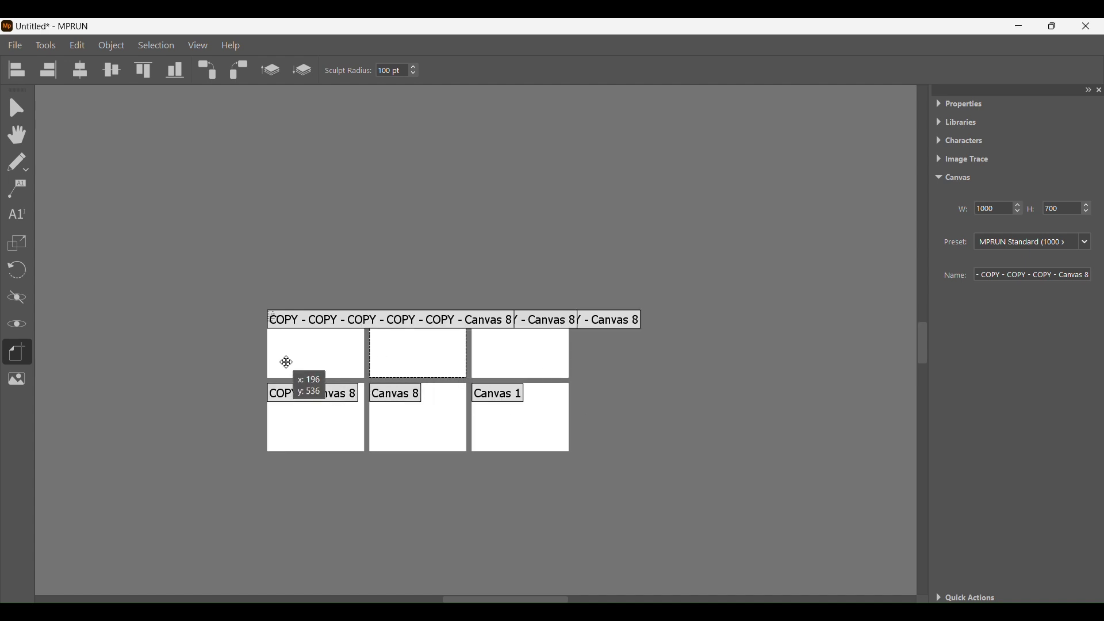
Rename all canvases in sequence with the Rename Canvases command.
scroll(288, 365, "up", 3)
scroll(397, 333, "down", 3)
scroll(538, 378, "up", 3)
scroll(416, 323, "down", 3)
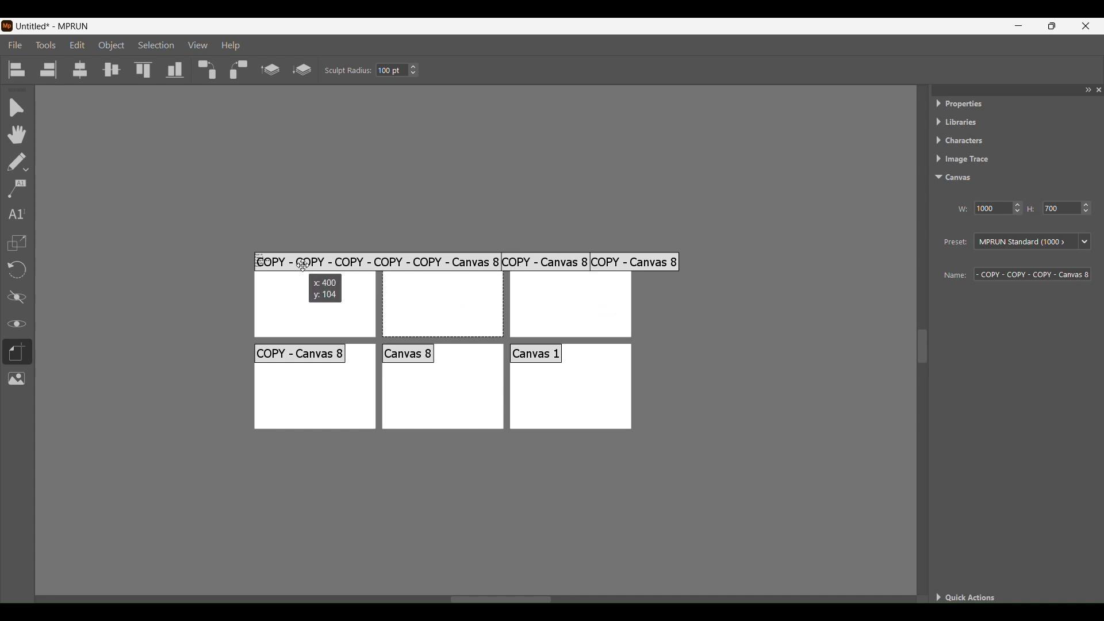
scroll(258, 256, "up", 3)
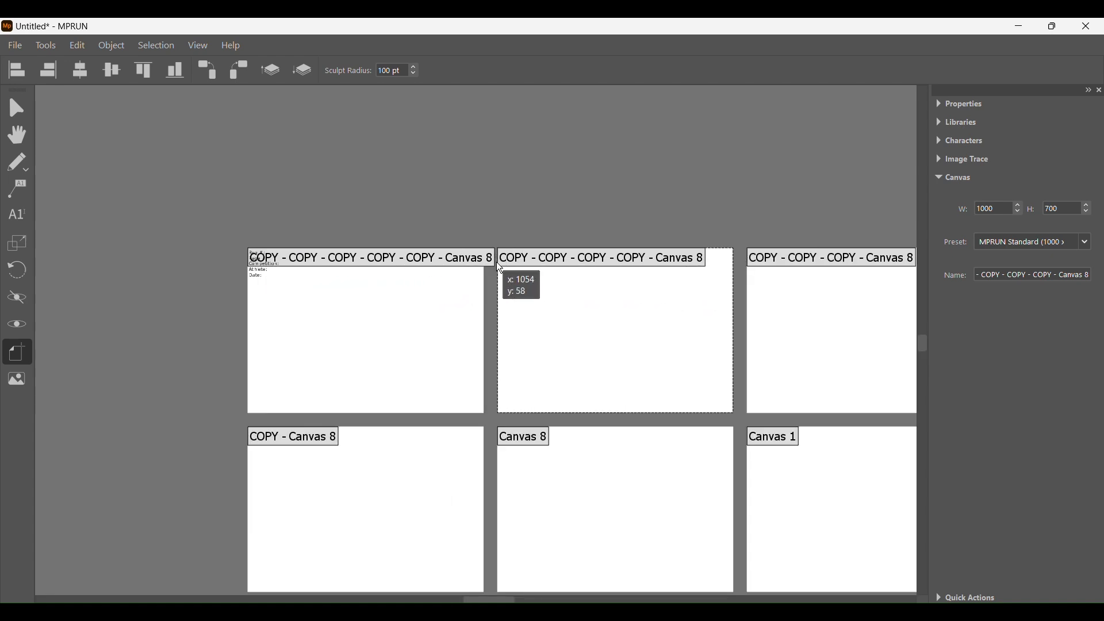
left_click(50, 46)
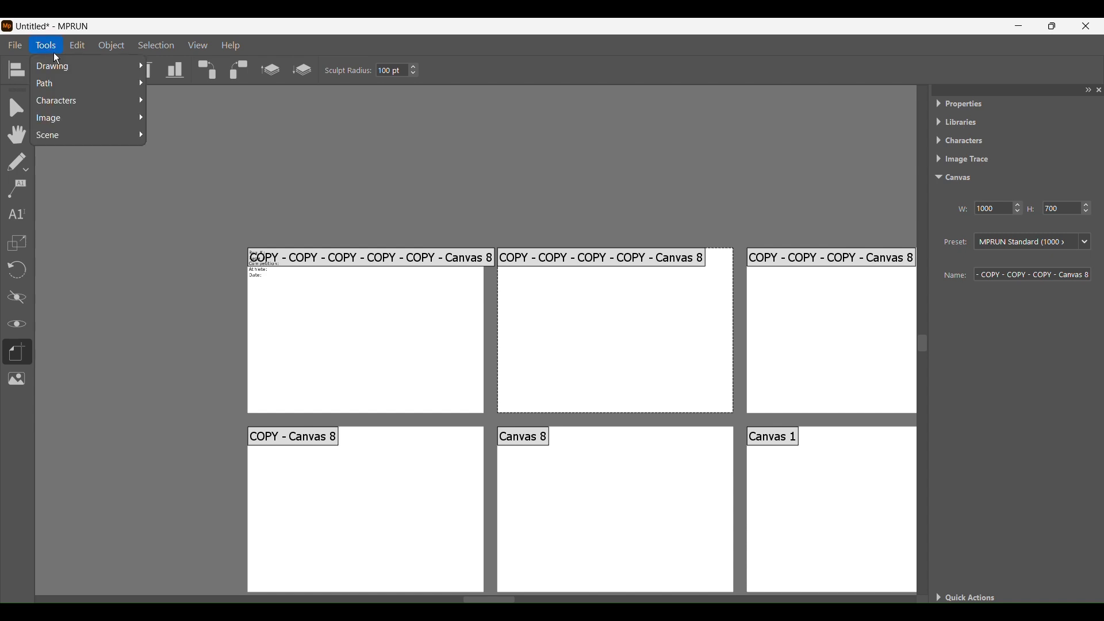
mouse_move(102, 136)
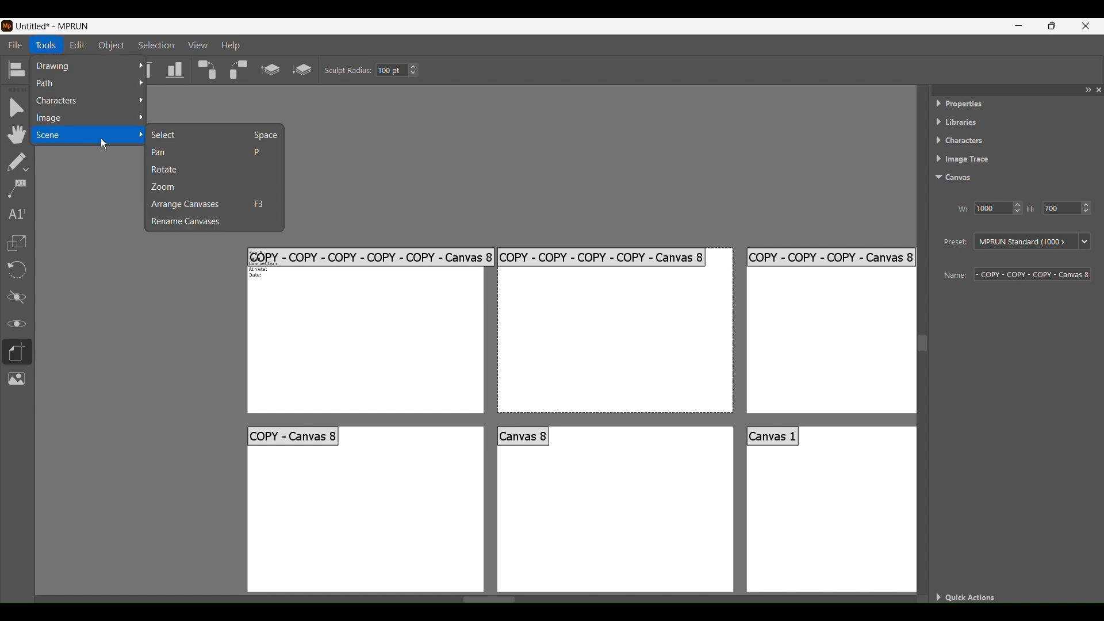
left_click(182, 221)
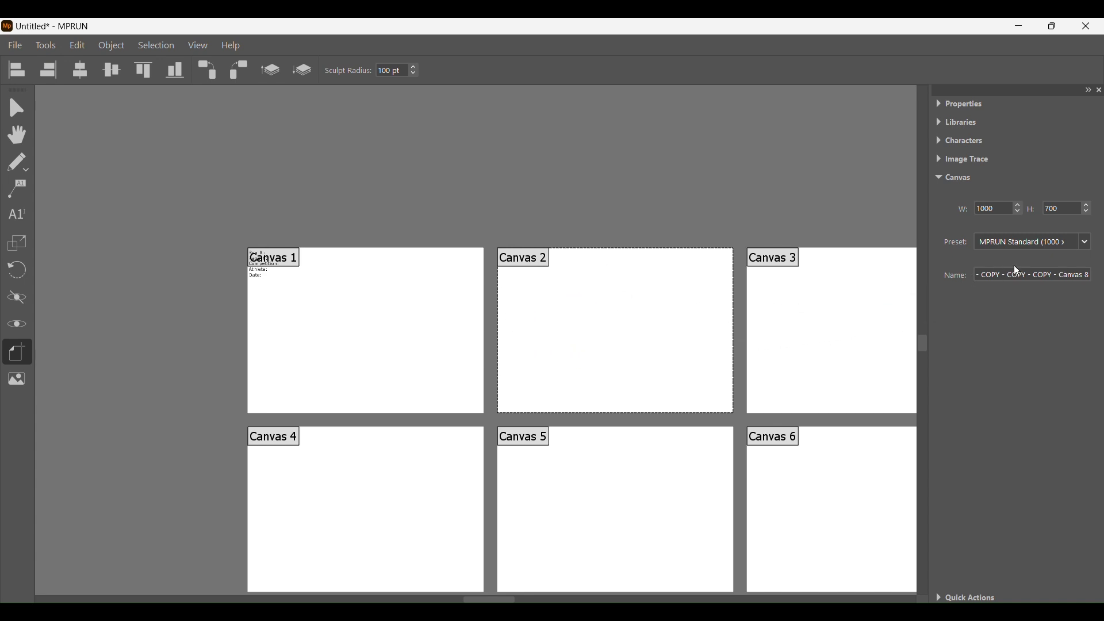
Select Canvas 1 to view its updated name in the canvas settings.
left_click(754, 288)
left_click(426, 318)
scroll(424, 328, "down", 3)
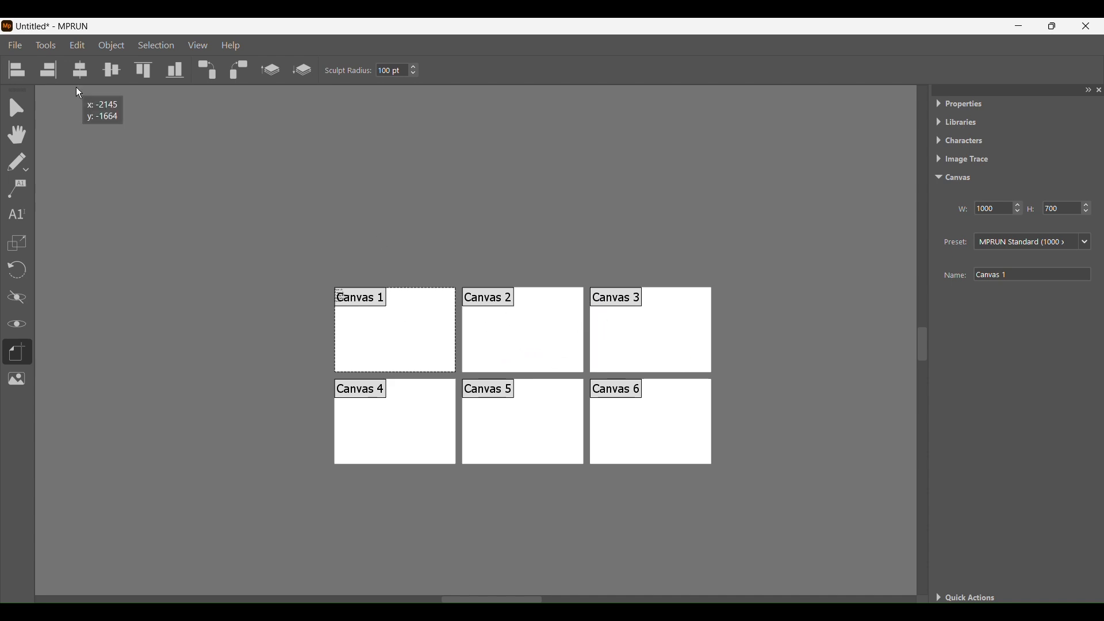
left_click(46, 48)
mouse_move(126, 140)
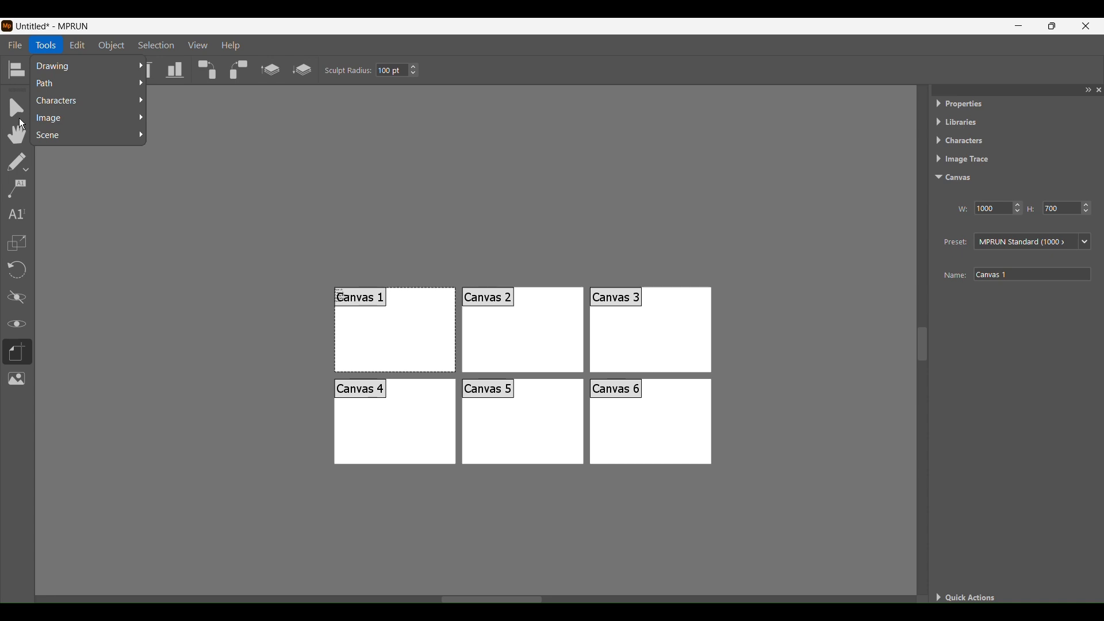
mouse_move(22, 52)
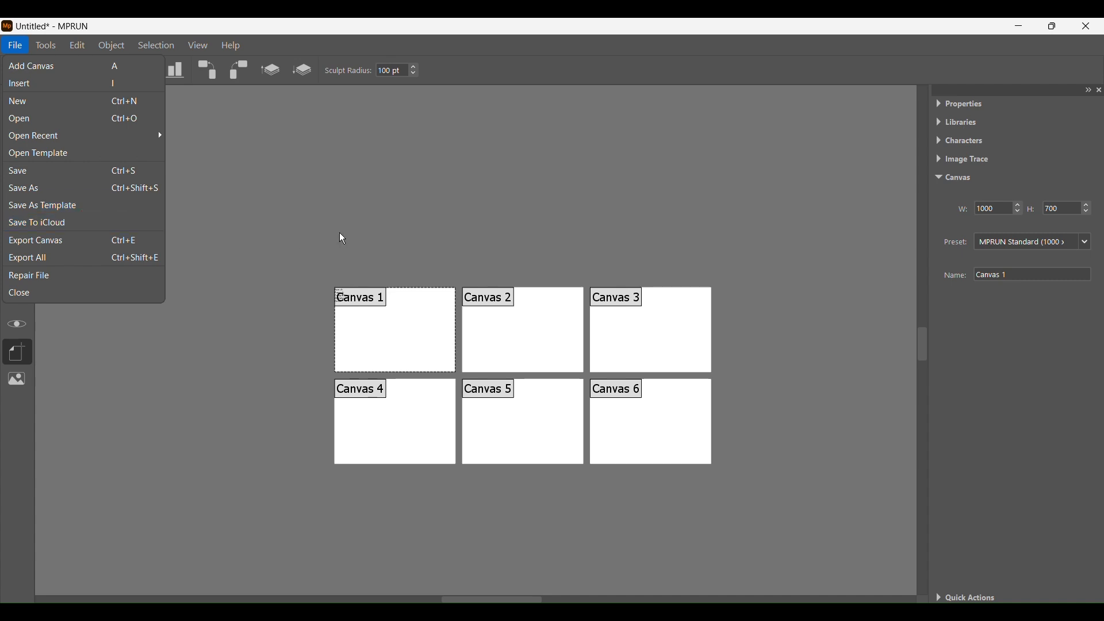
Duplicate Canvas 6, and duplicate the resulting copy once more to add two canvases to the document.
left_click(340, 153)
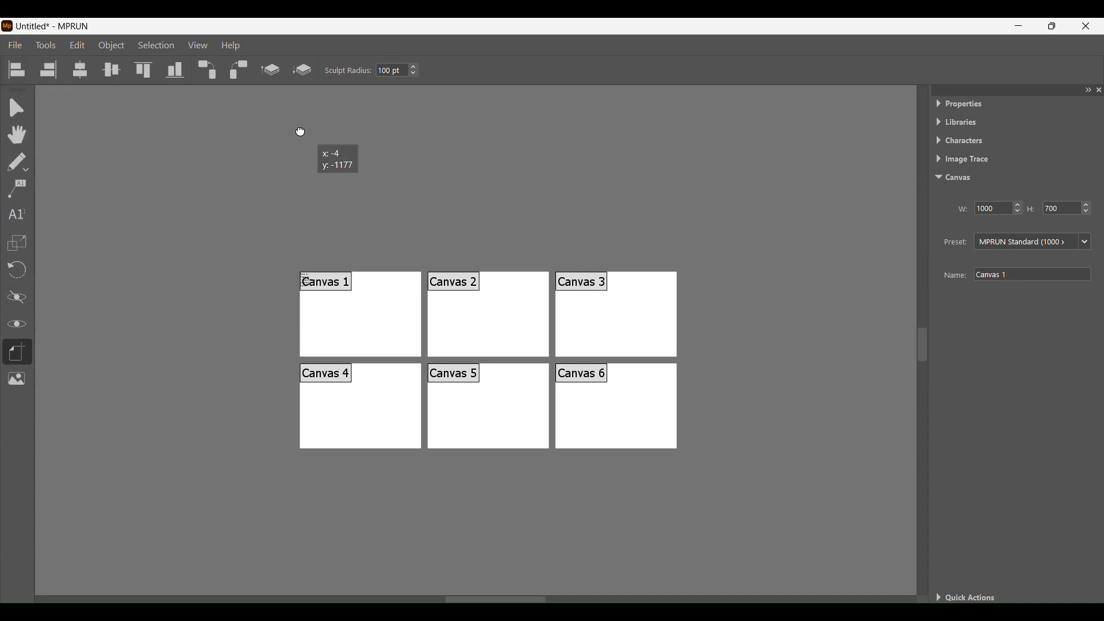
scroll(375, 311, "down", 1)
left_click(516, 365)
key("d")
left_click(648, 369)
key("d")
Position the two copies of Canvas 6 as a fourth grid column, with the second copy above the first.
left_click_drag(730, 382, 631, 313)
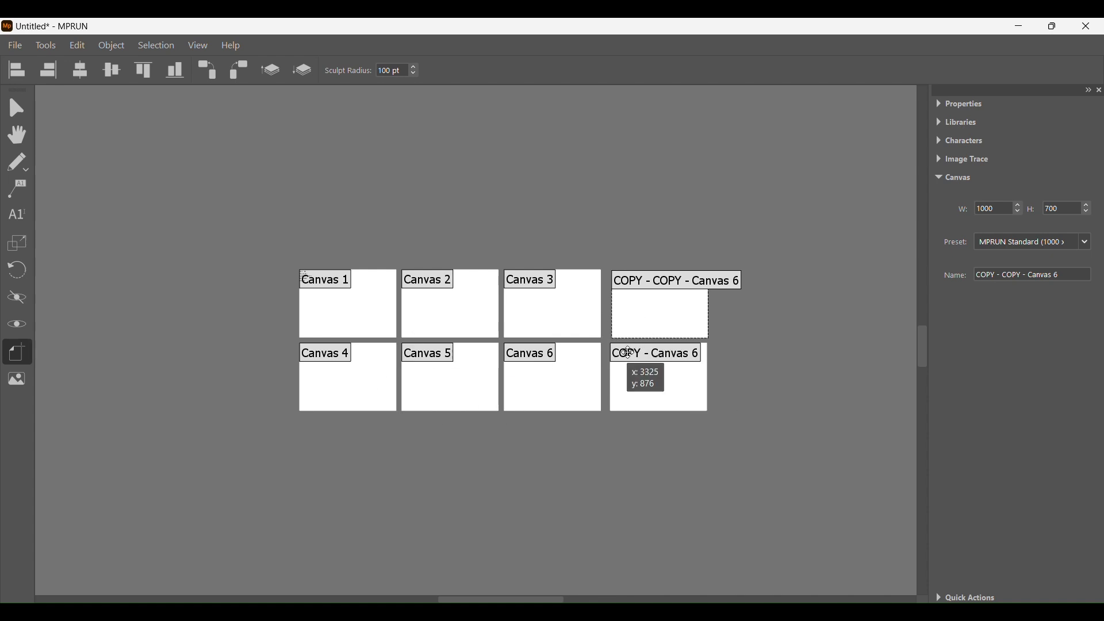
left_click_drag(635, 380, 634, 377)
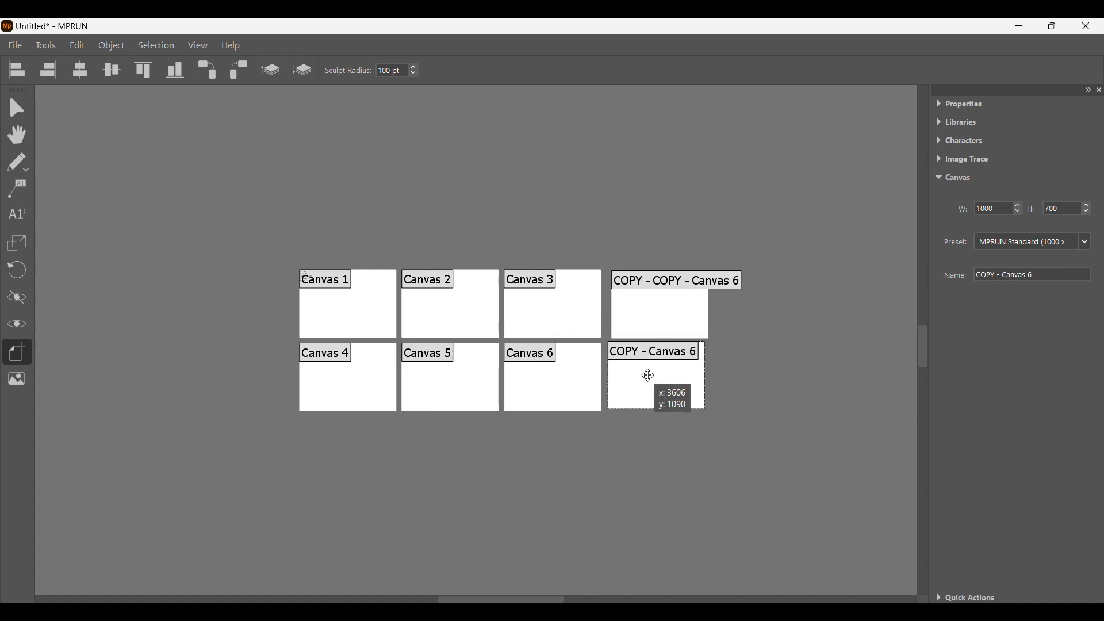
left_click_drag(690, 319, 685, 316)
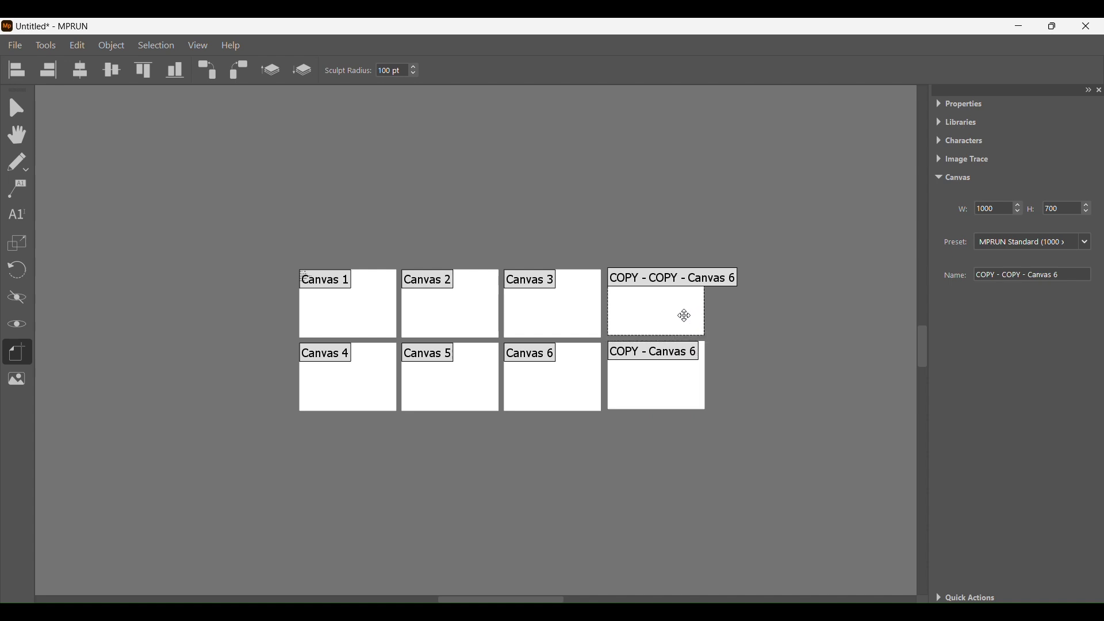
Save the document as an MPRUN template named "my template" in the Downloads folder.
left_click(17, 46)
left_click(56, 207)
left_click(61, 226)
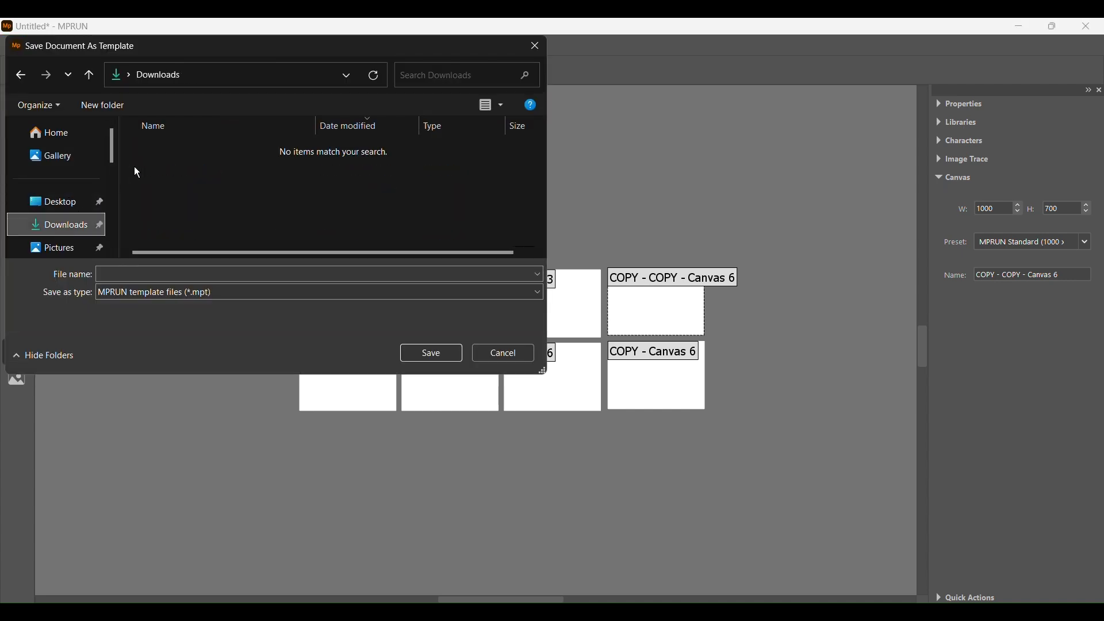
left_click(166, 274)
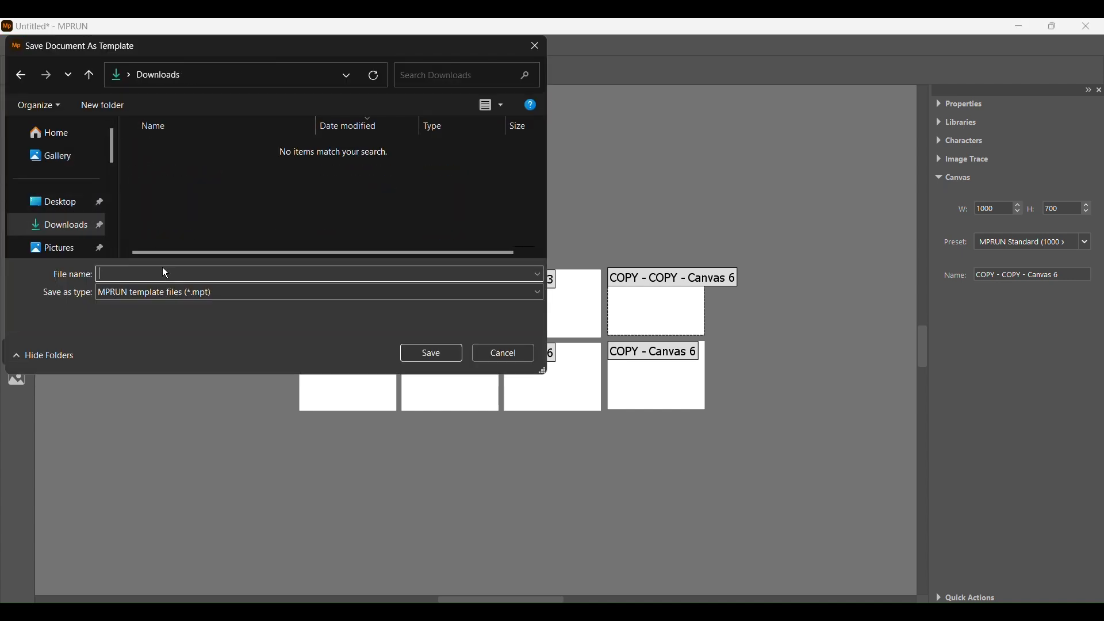
type("my template")
key("Return")
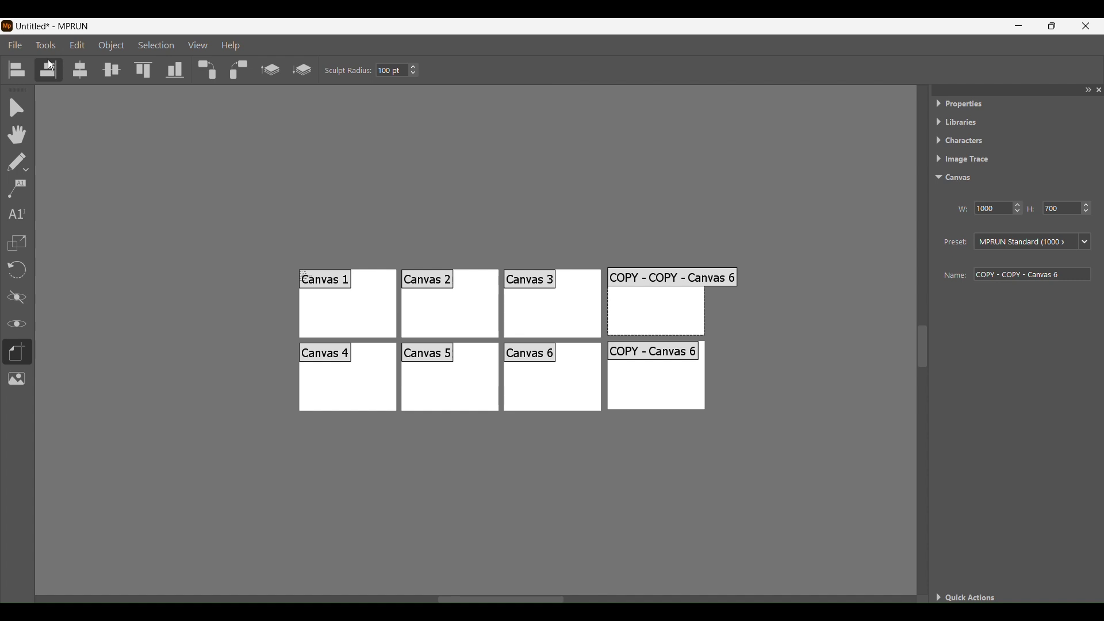
Create a new document, discarding the unsaved changes to the current one.
left_click(15, 47)
left_click(53, 99)
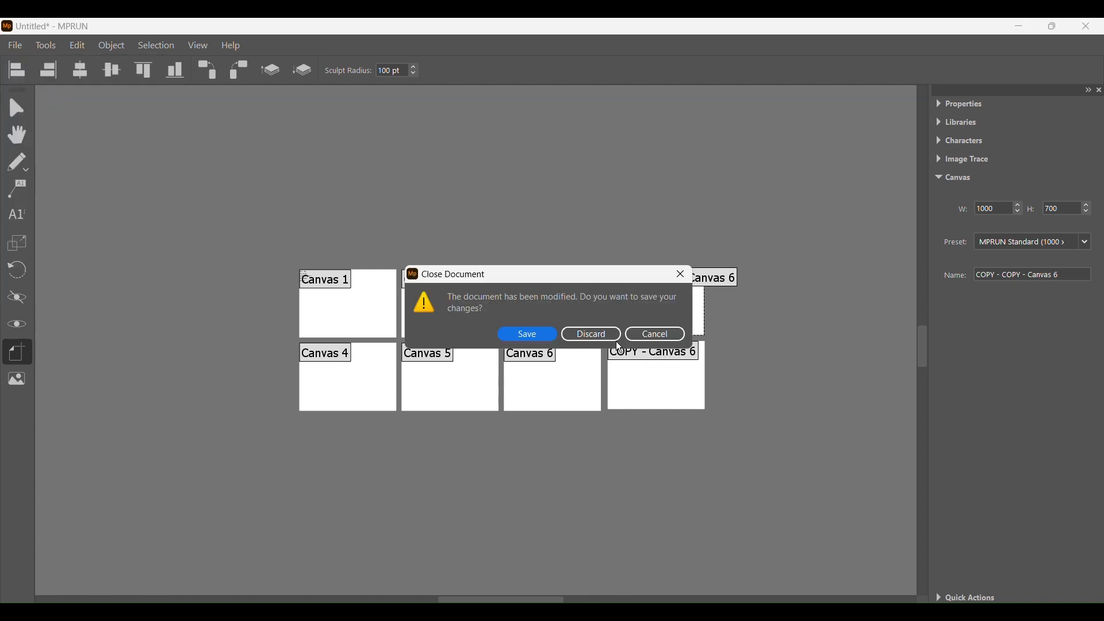
left_click(615, 339)
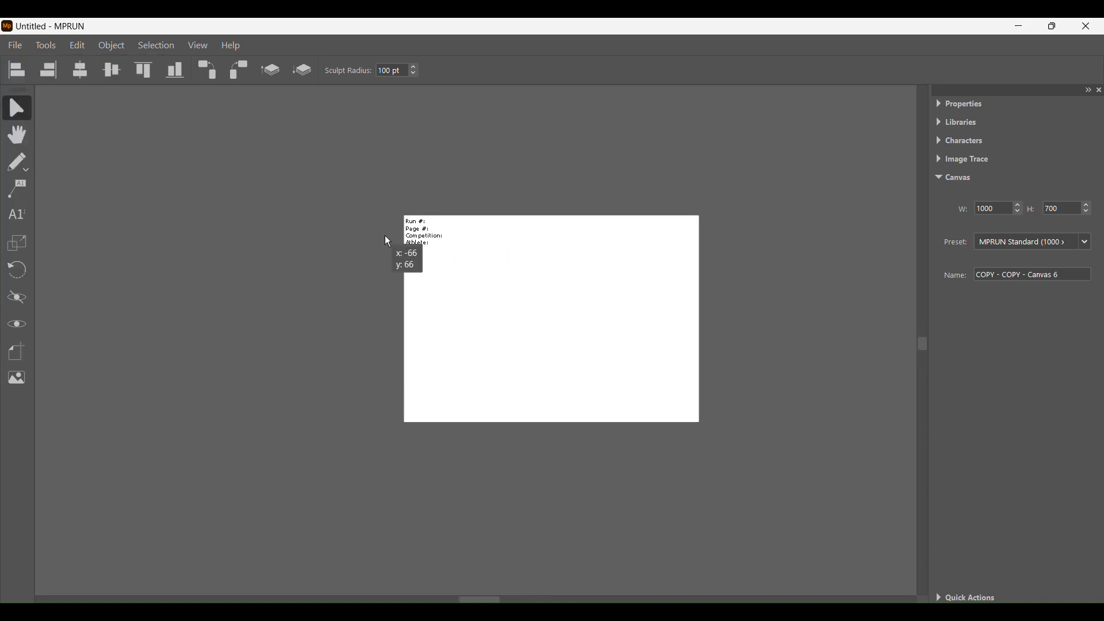
left_click_drag(474, 321, 383, 371)
scroll(263, 289, "up", 1)
scroll(328, 289, "down", 2)
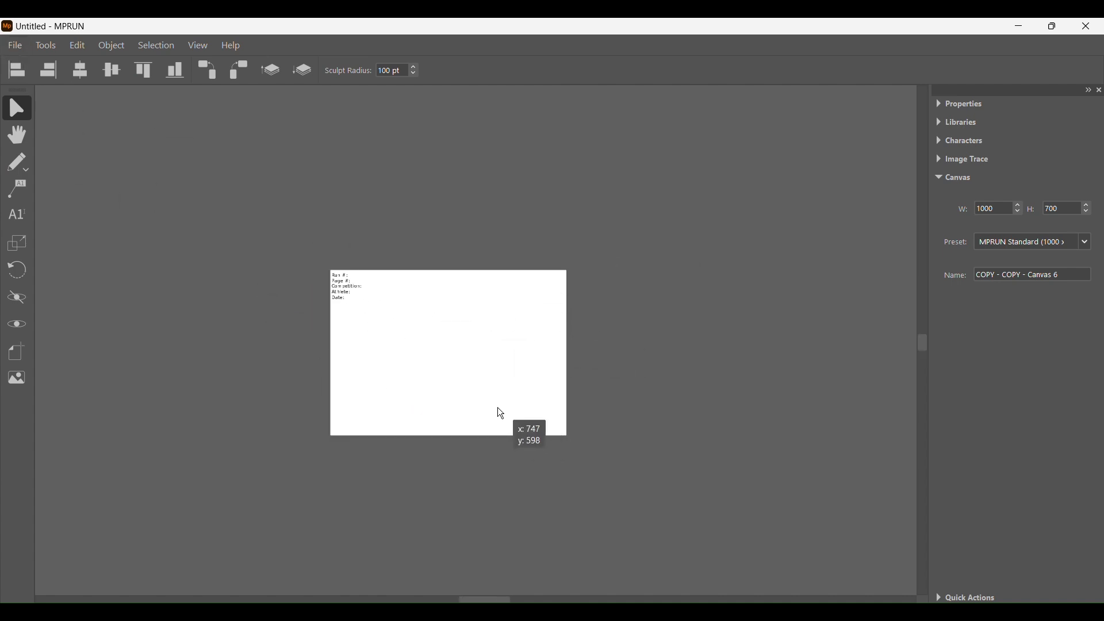
Open the template "my template" from the Downloads folder.
left_click(15, 46)
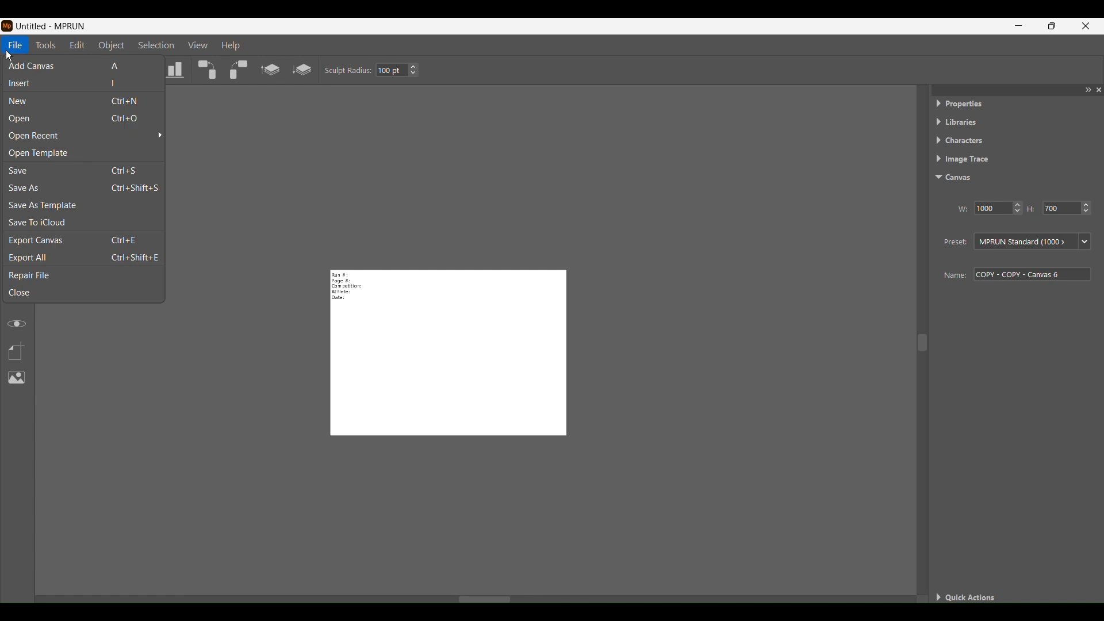
left_click(78, 152)
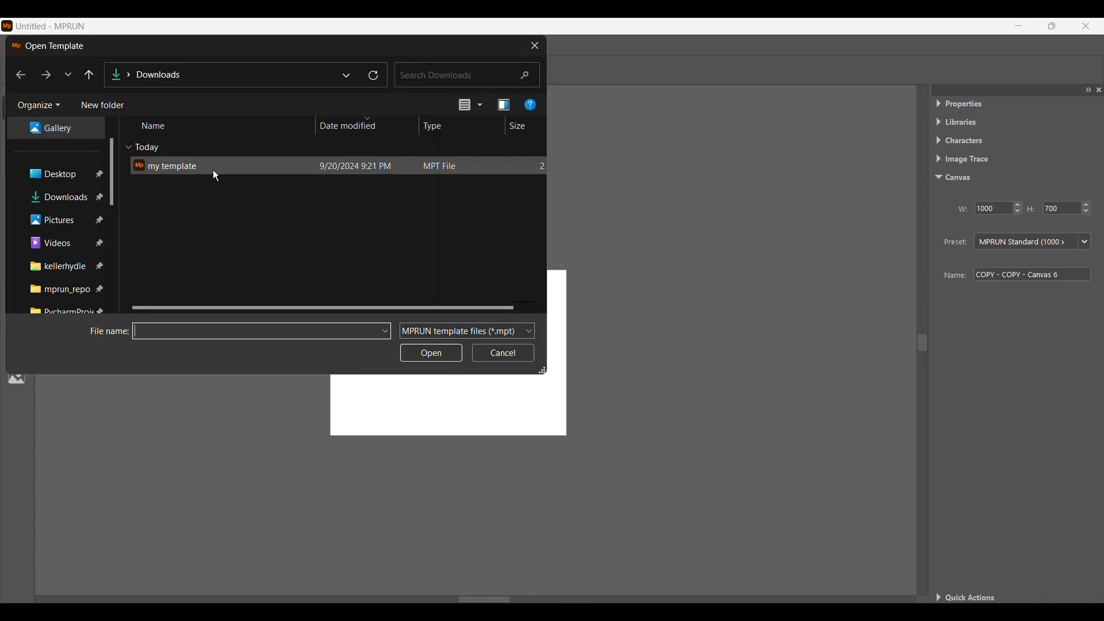
double_click(214, 172)
scroll(268, 239, "down", 4)
scroll(600, 302, "up", 2)
left_click_drag(636, 293, 700, 309)
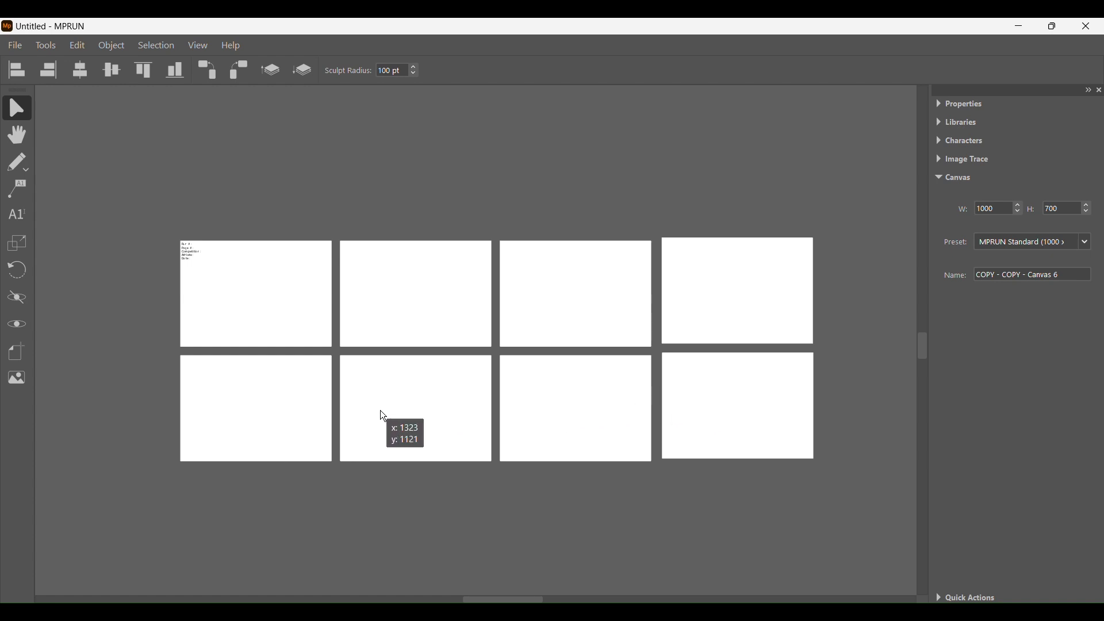
With the canvas tool, move the top-row Canvas 1 and Canvas 2 above the grid and Canvas 3 below Canvas 4.
left_click_drag(381, 411, 367, 409)
left_click(16, 352)
left_click_drag(242, 295, 293, 167)
left_click(377, 264)
left_click_drag(376, 264, 469, 185)
left_click_drag(546, 276, 278, 527)
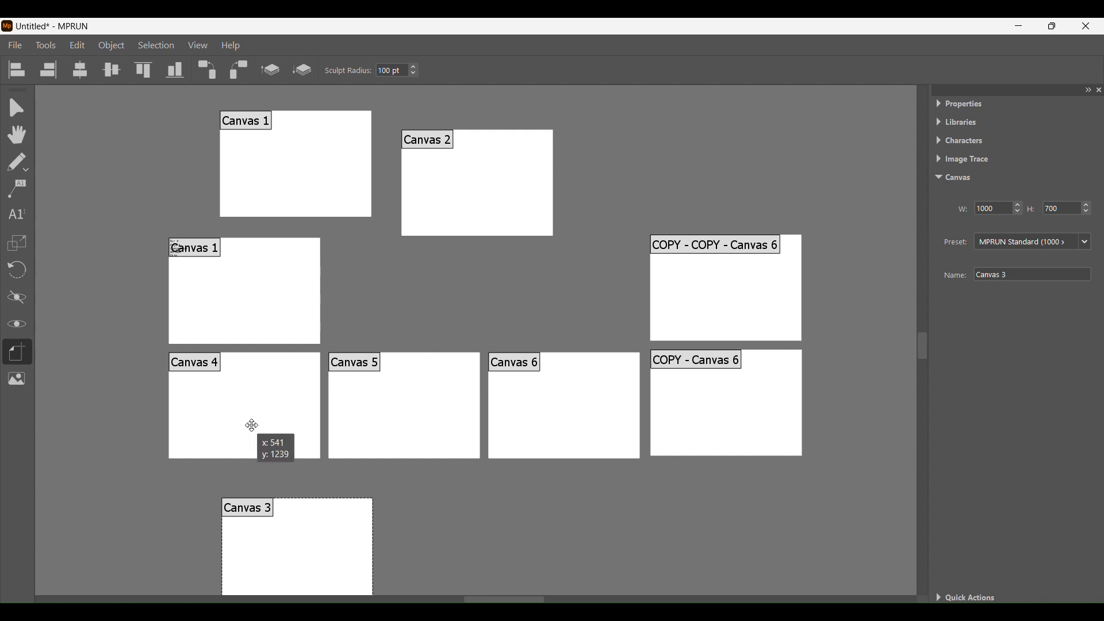